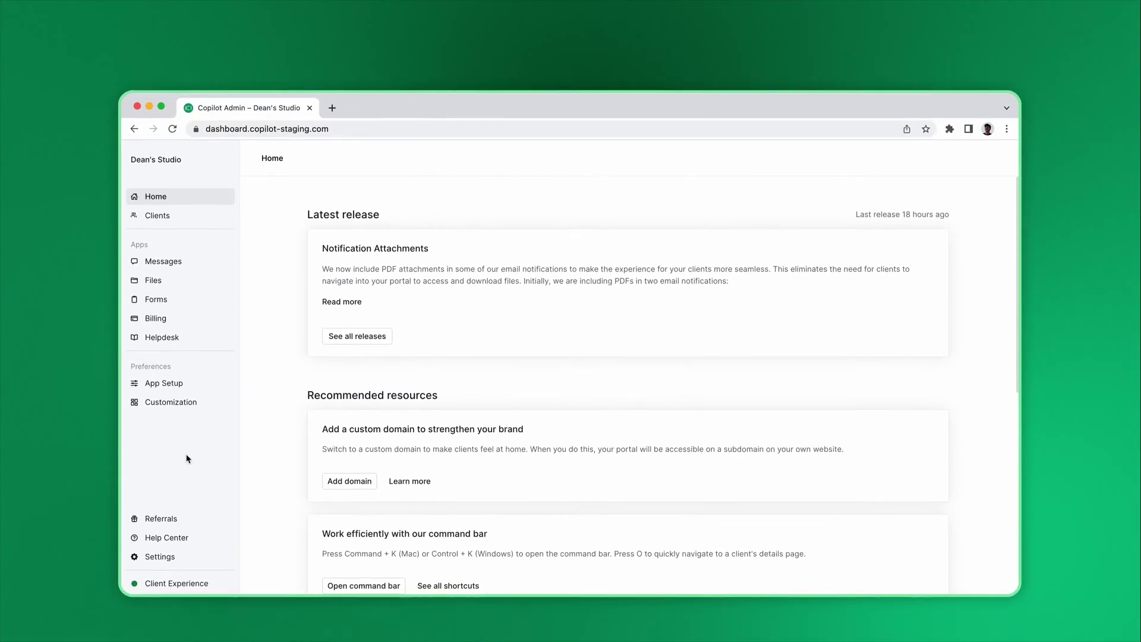
Step: Open the Customization settings page under Preferences in the sidebar
click(179, 403)
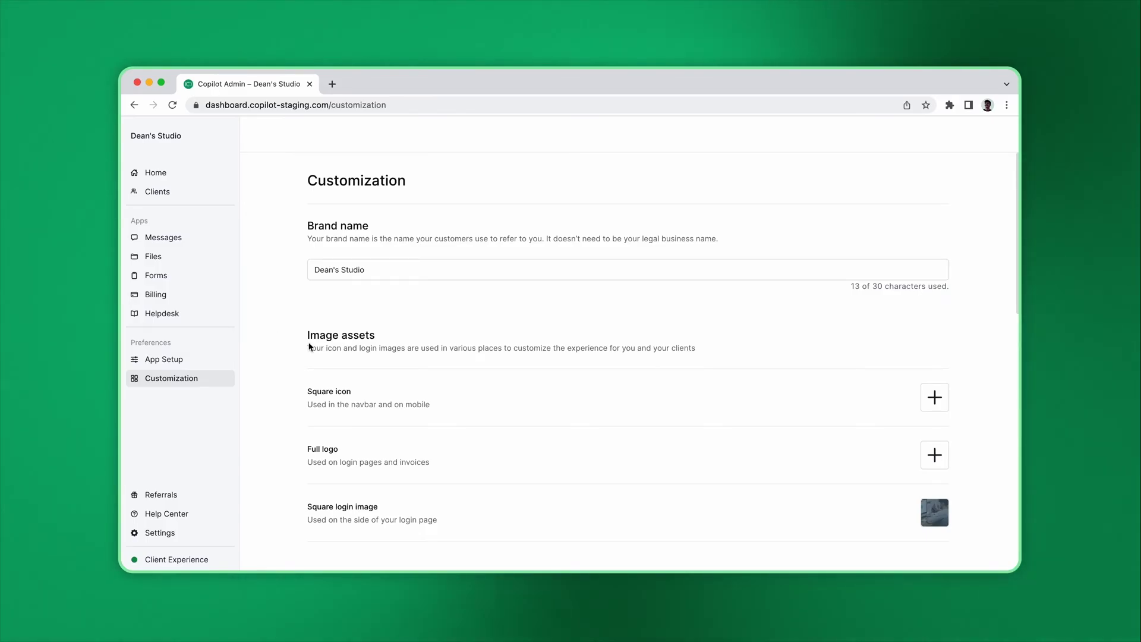
Step: Upload square-icon.png as the Square icon and save its crop
click(933, 398)
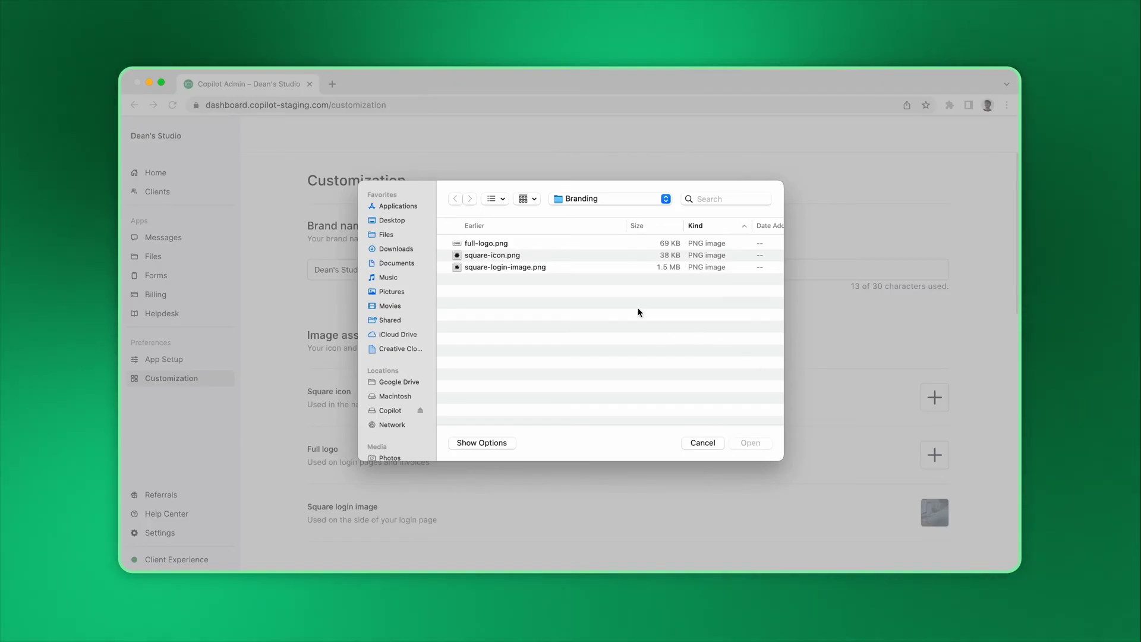
click(578, 259)
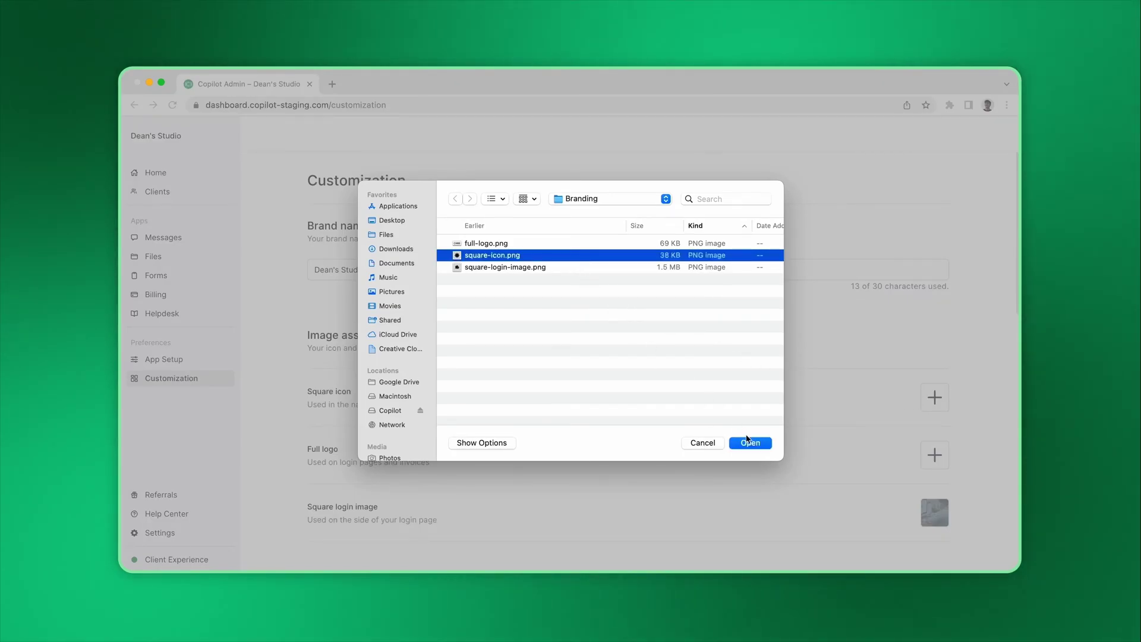
click(750, 443)
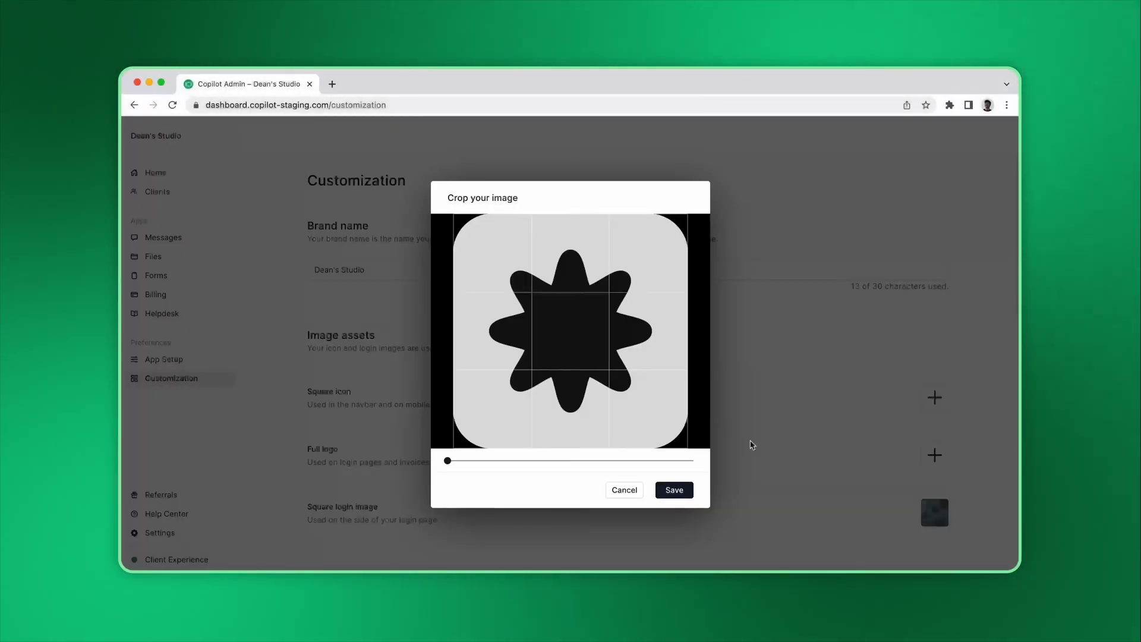
click(684, 492)
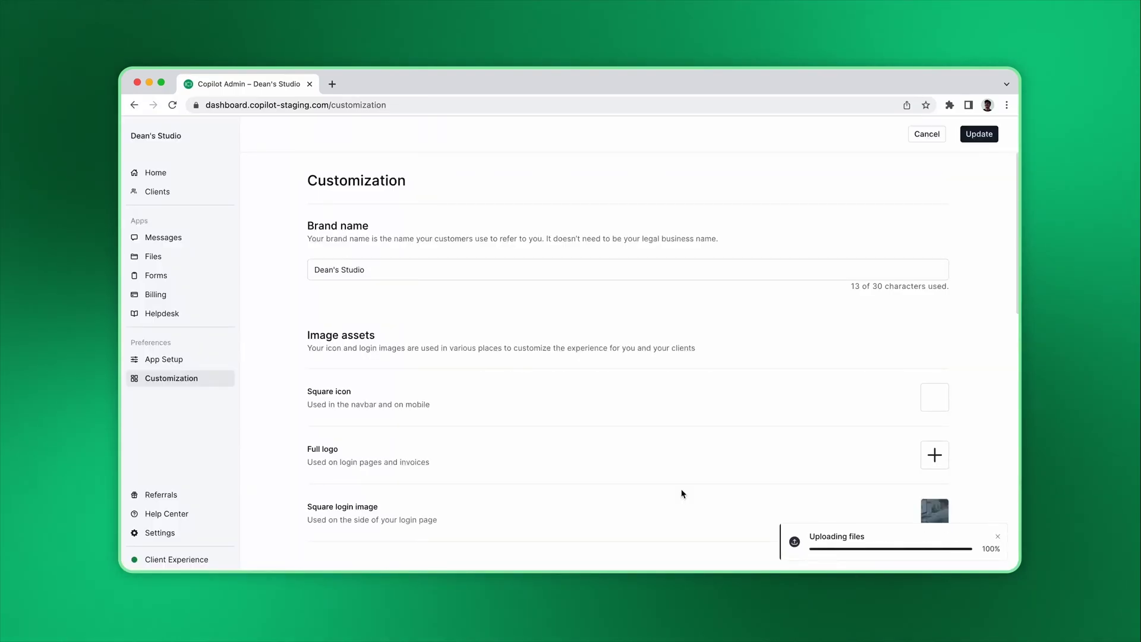
Step: Upload full-logo.png into the Full logo slot
click(935, 459)
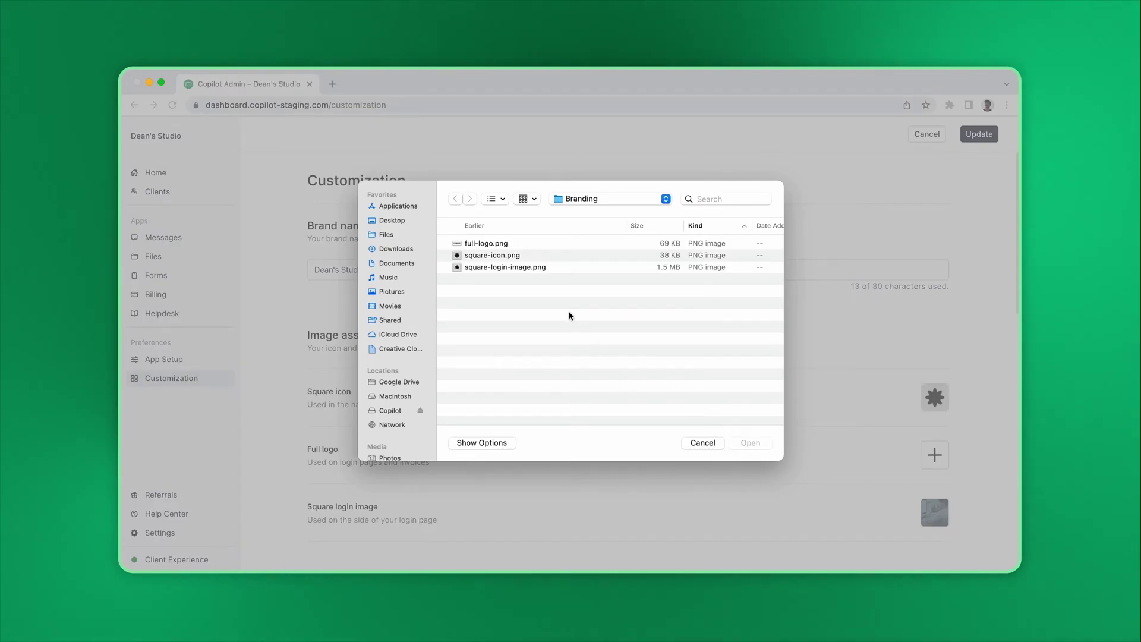
click(527, 247)
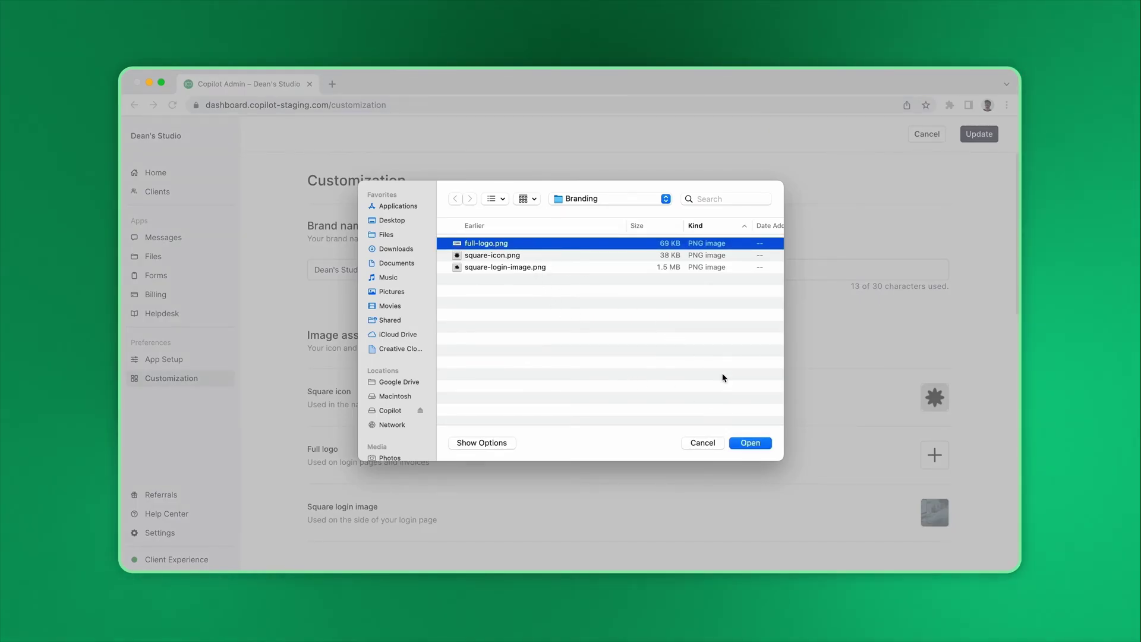
click(746, 443)
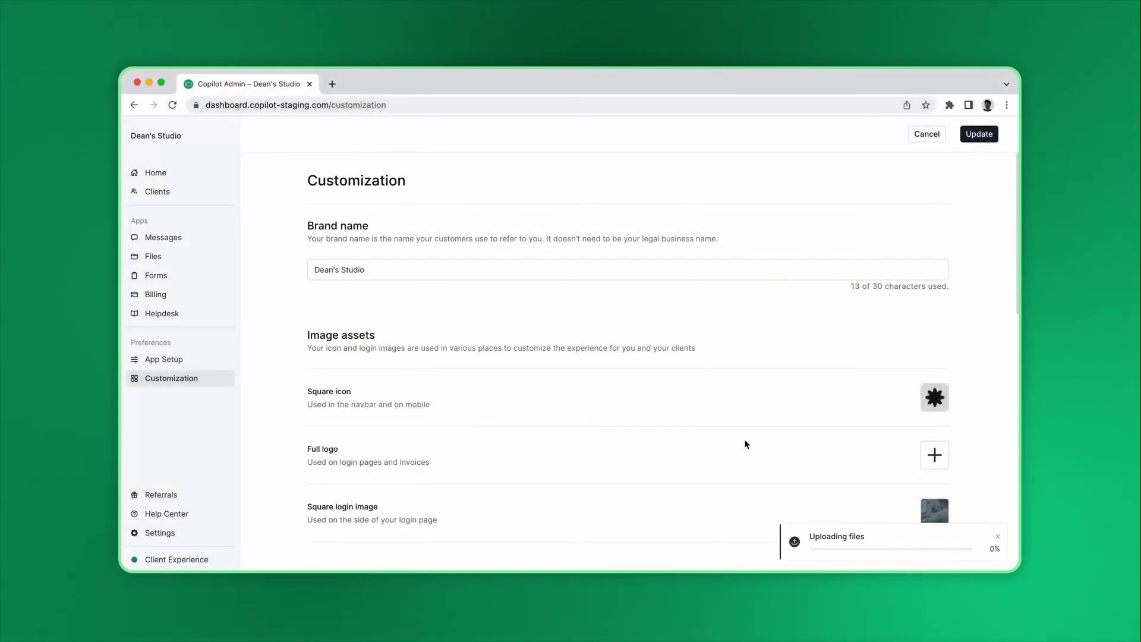
scroll(746, 443, down, 4)
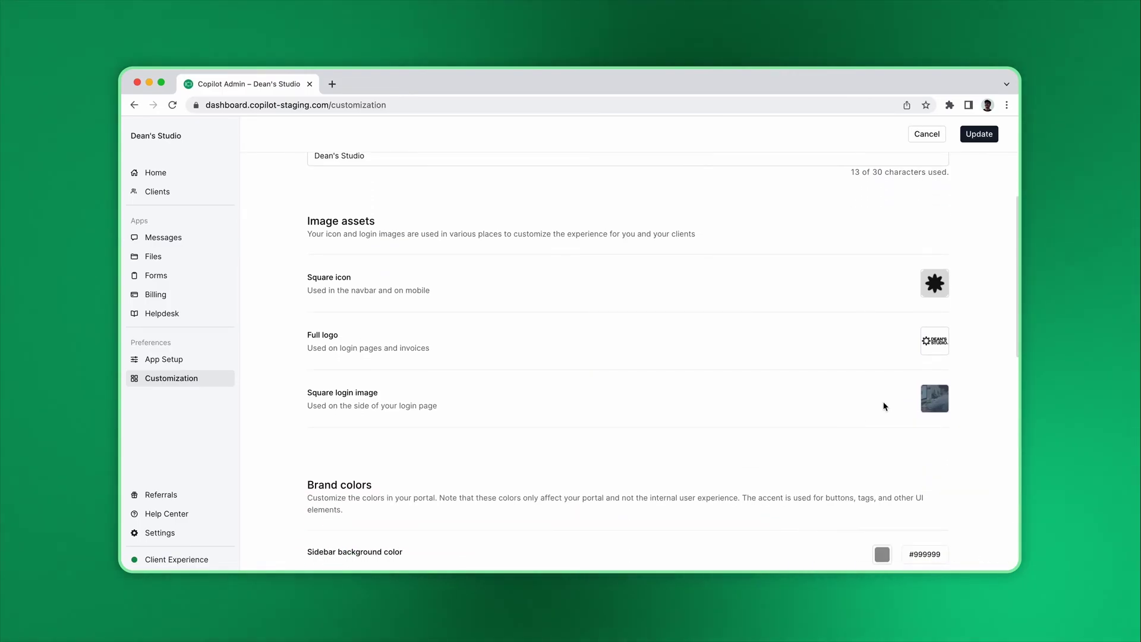
Step: Replace the Square login image with a cropped square-login-image.png
click(932, 400)
click(932, 400)
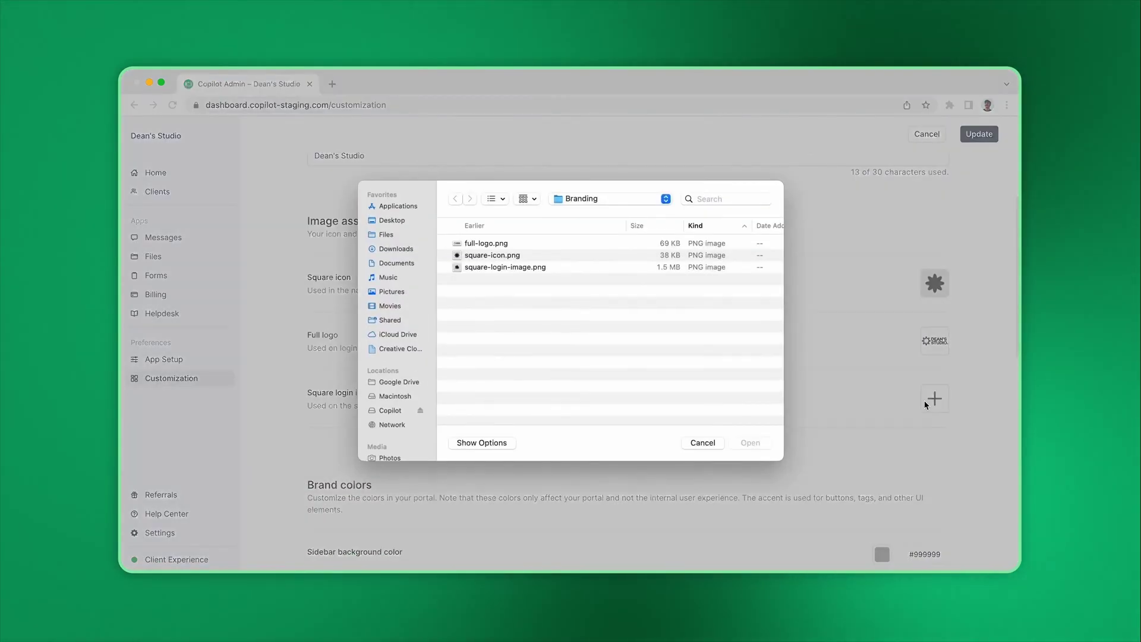
click(586, 269)
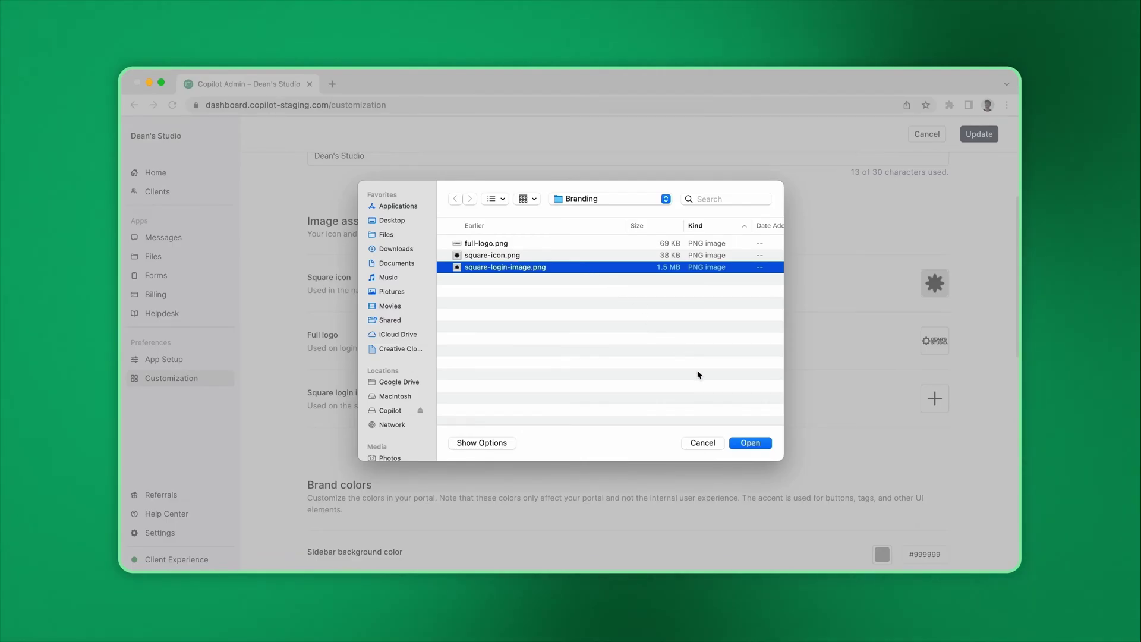
click(749, 448)
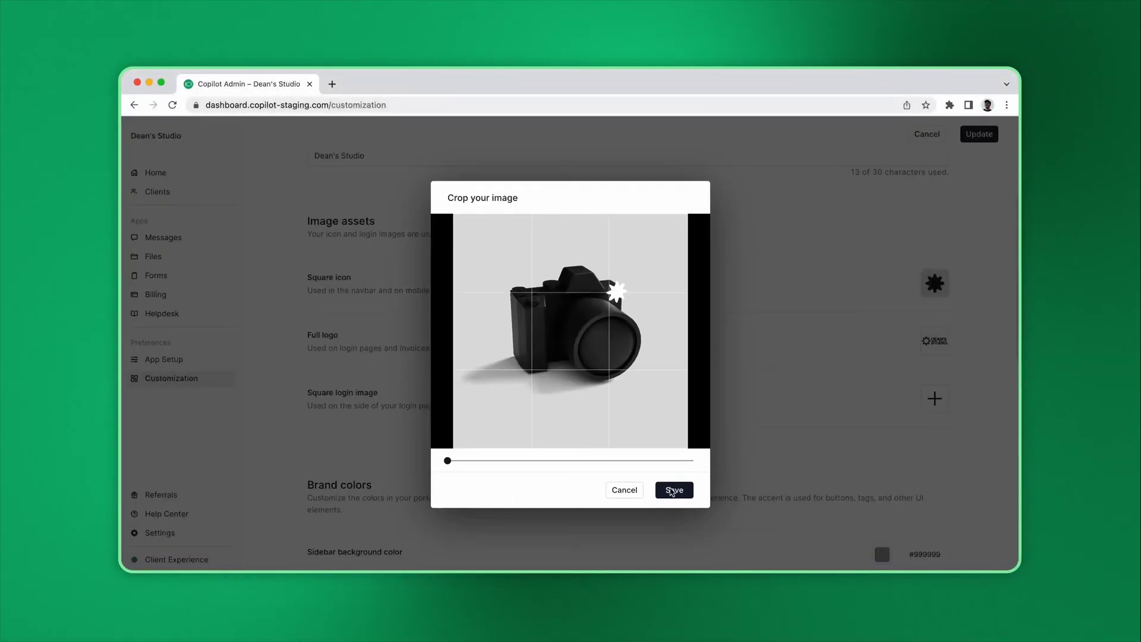
click(671, 491)
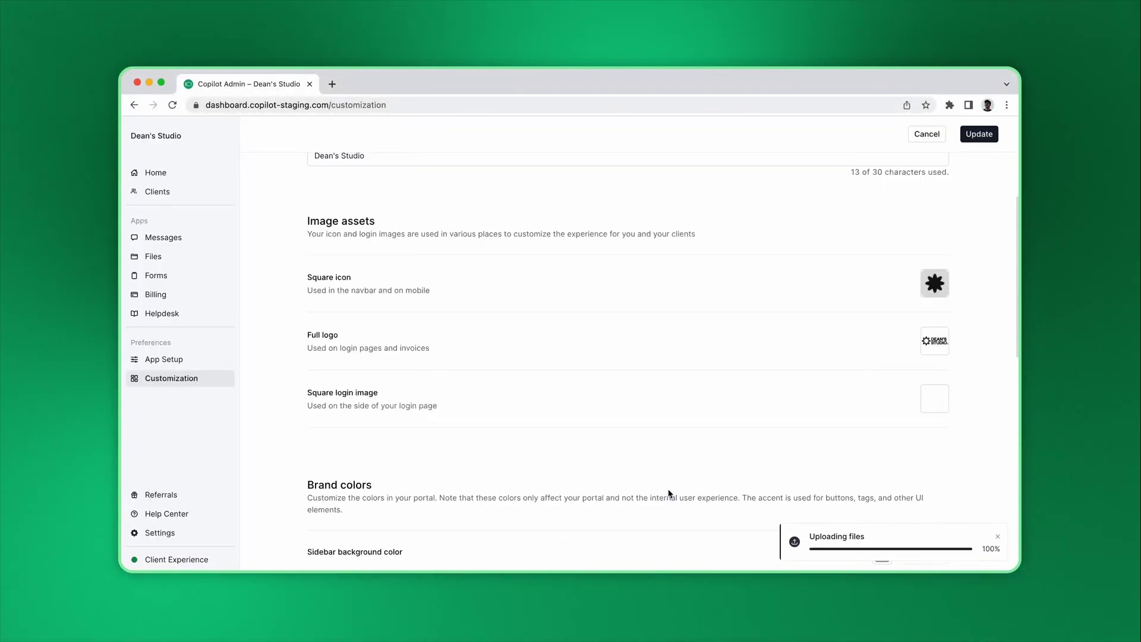
Step: Change both the sidebar background and accent colour hex values to #333333
scroll(646, 469, down, 5)
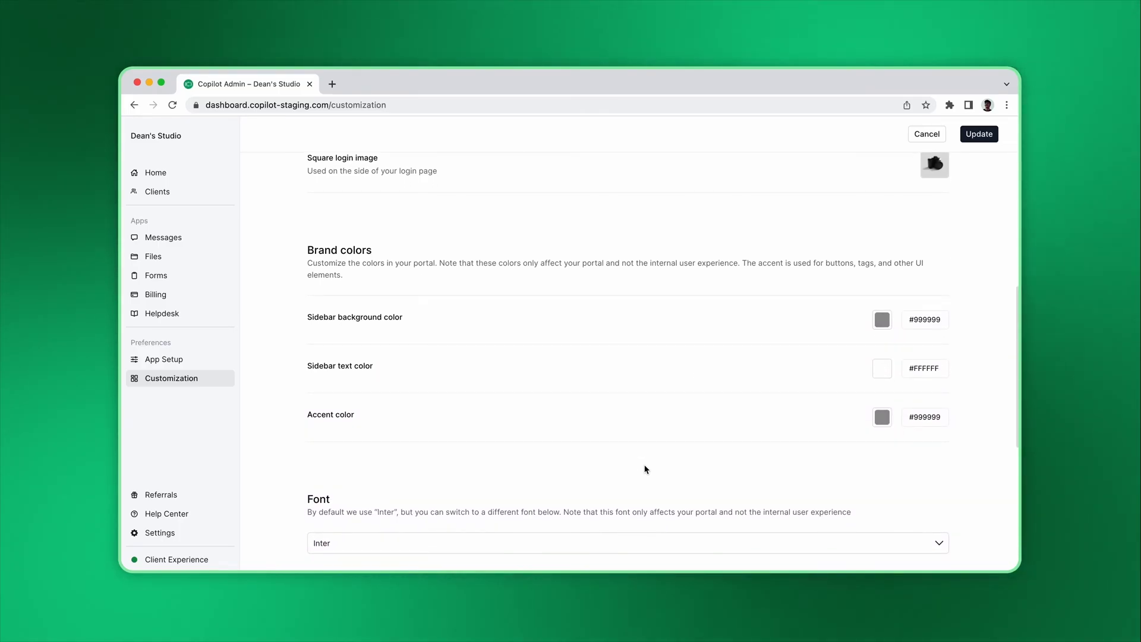
click(946, 324)
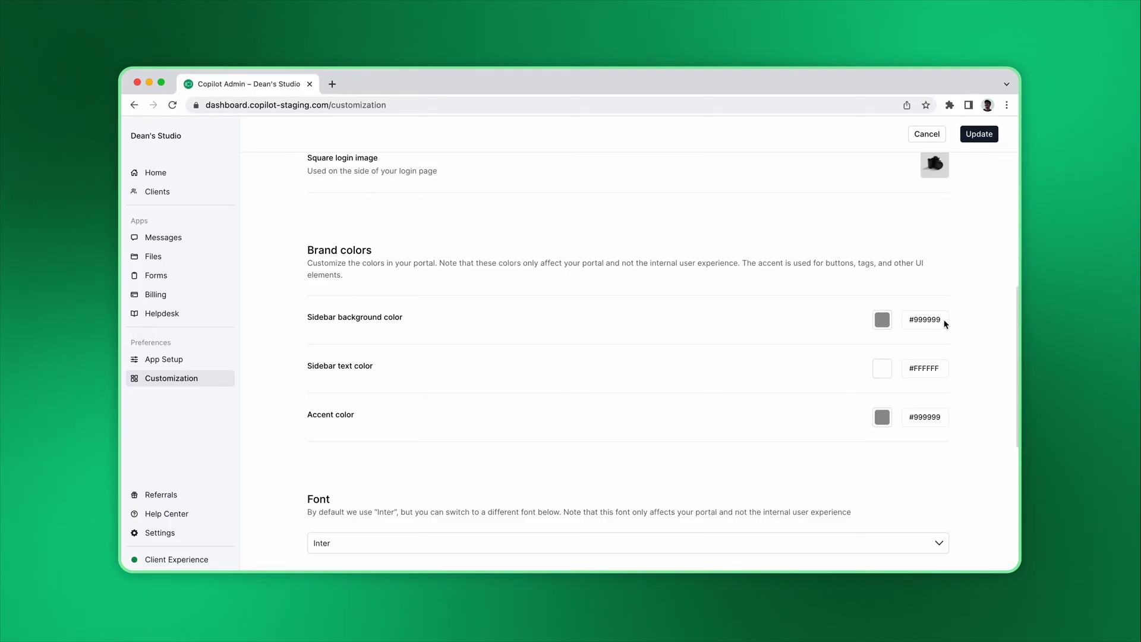
key(BackSpace)
key(BackSpace)
key(BackSpace)
key(BackSpace)
key(BackSpace)
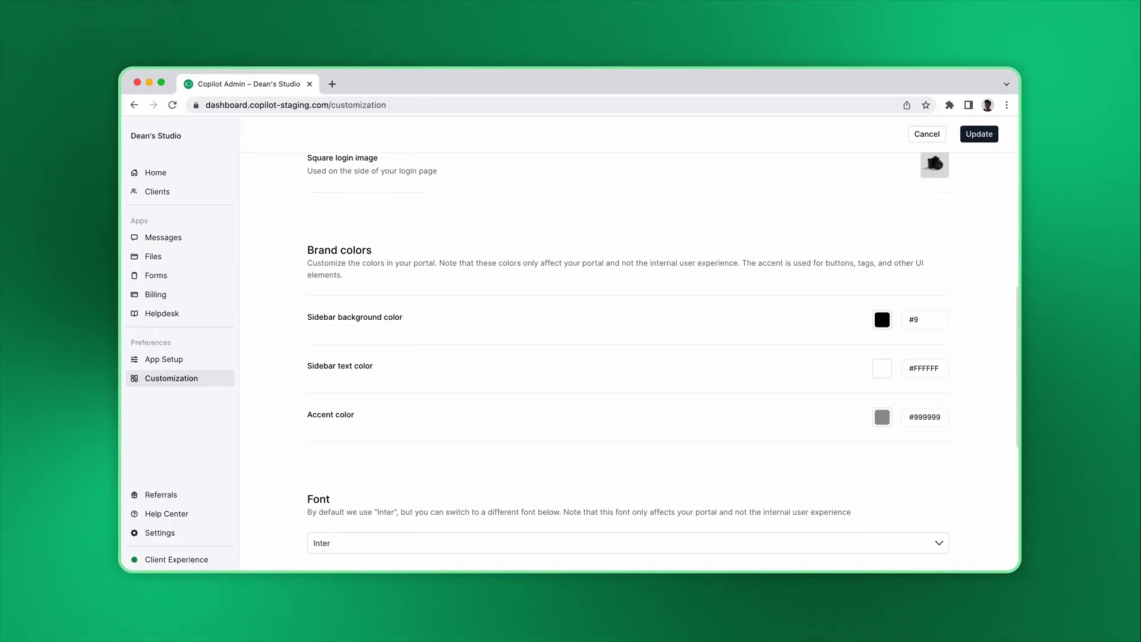
text(333333)
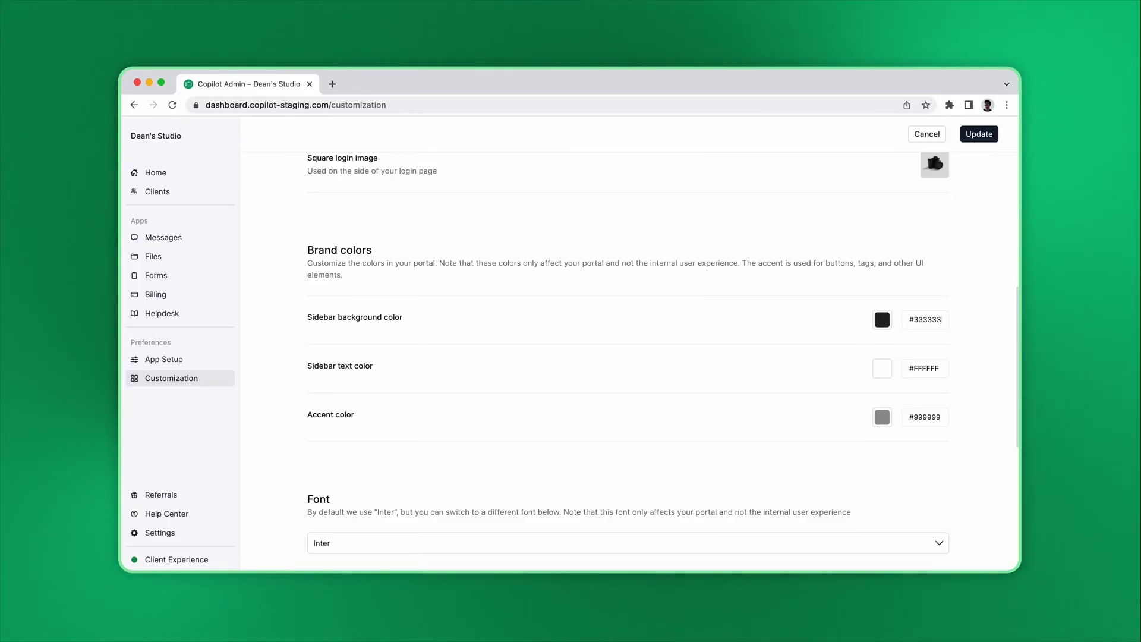
click(942, 419)
key(BackSpace)
key(BackSpace)
key(BackSpace)
key(BackSpace)
key(BackSpace)
key(BackSpace)
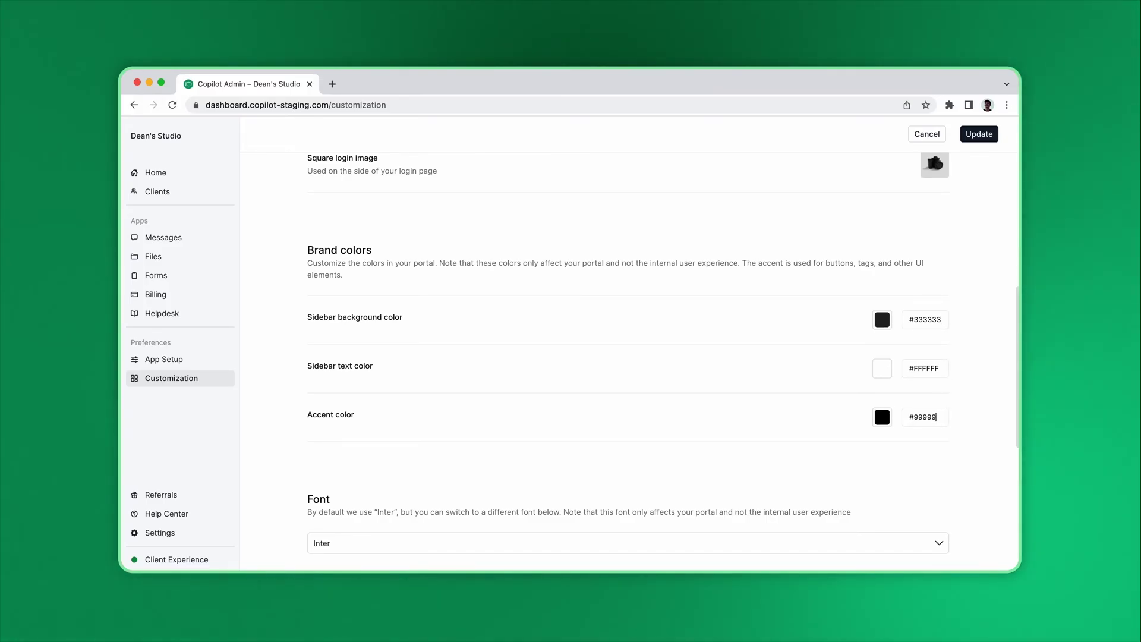
text(333333)
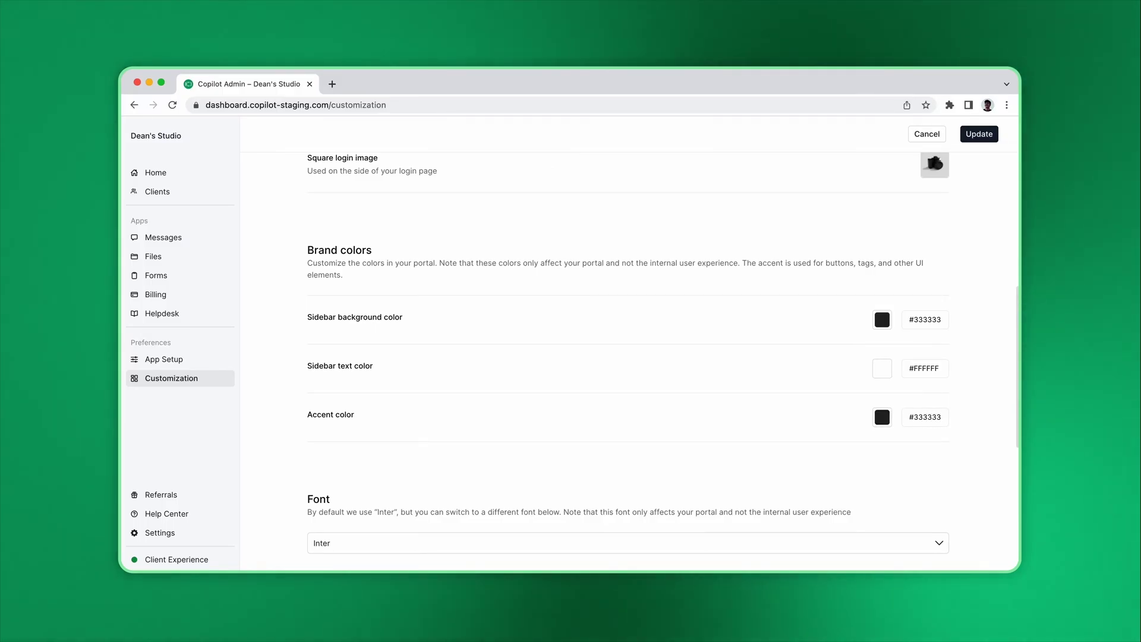
Step: Pick Montserrat from the Font dropdown in place of Inter
scroll(940, 417, down, 3)
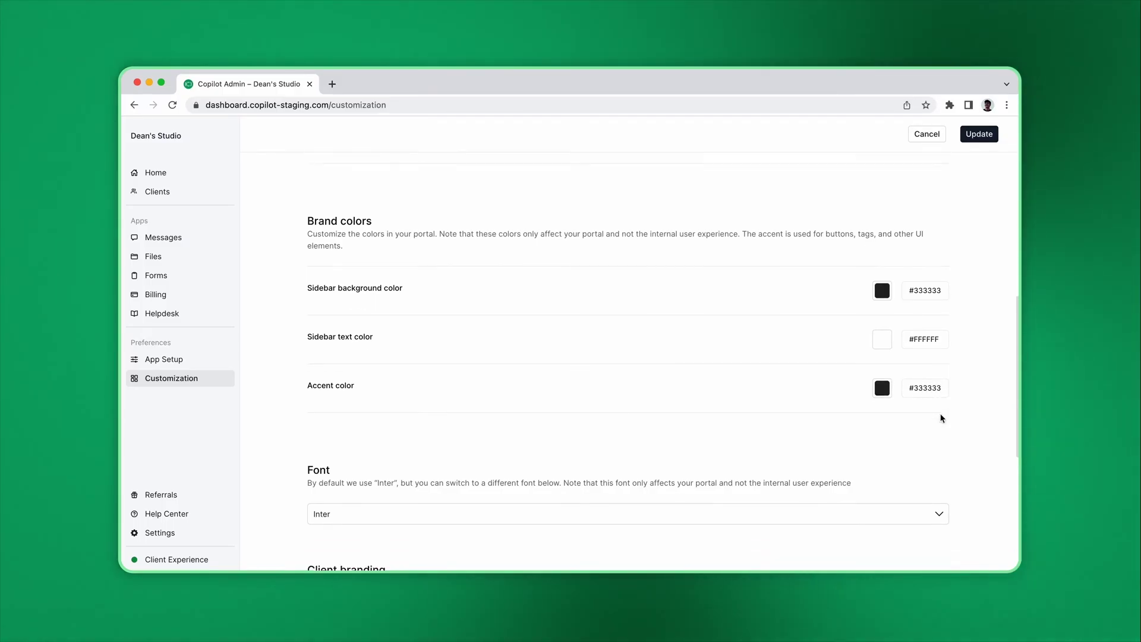
click(940, 423)
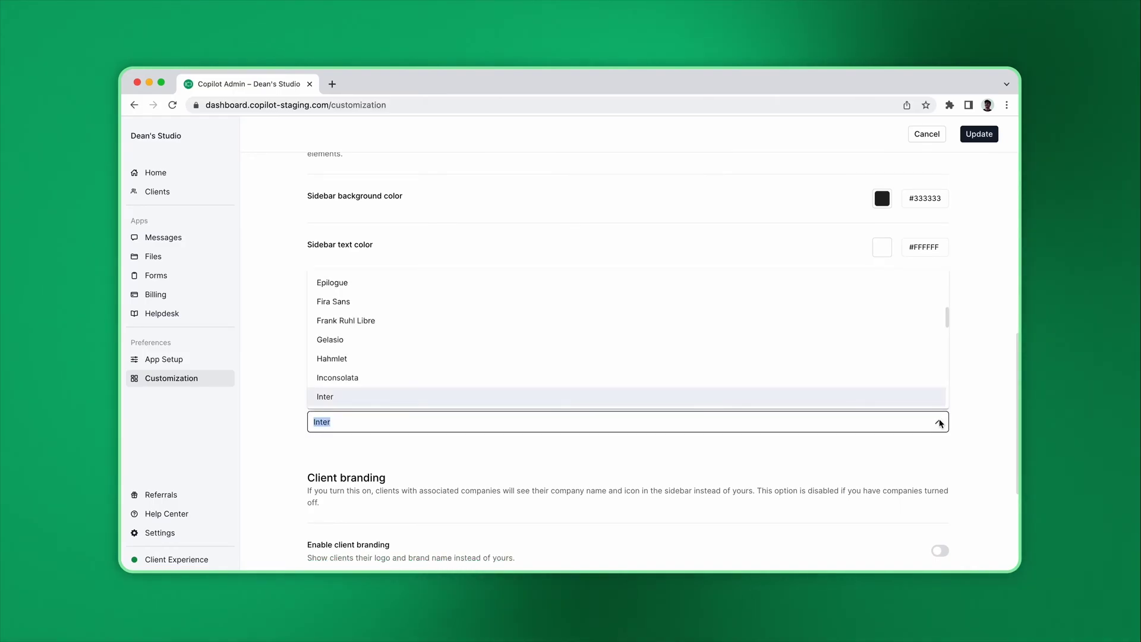
scroll(748, 350, down, 3)
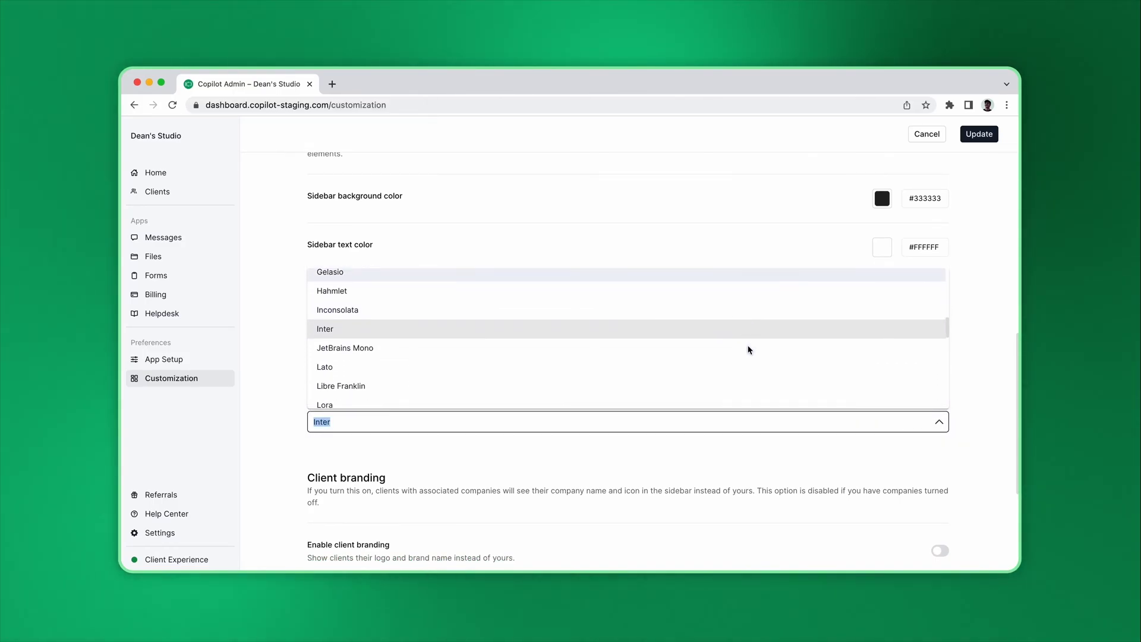
scroll(749, 349, down, 1)
click(749, 350)
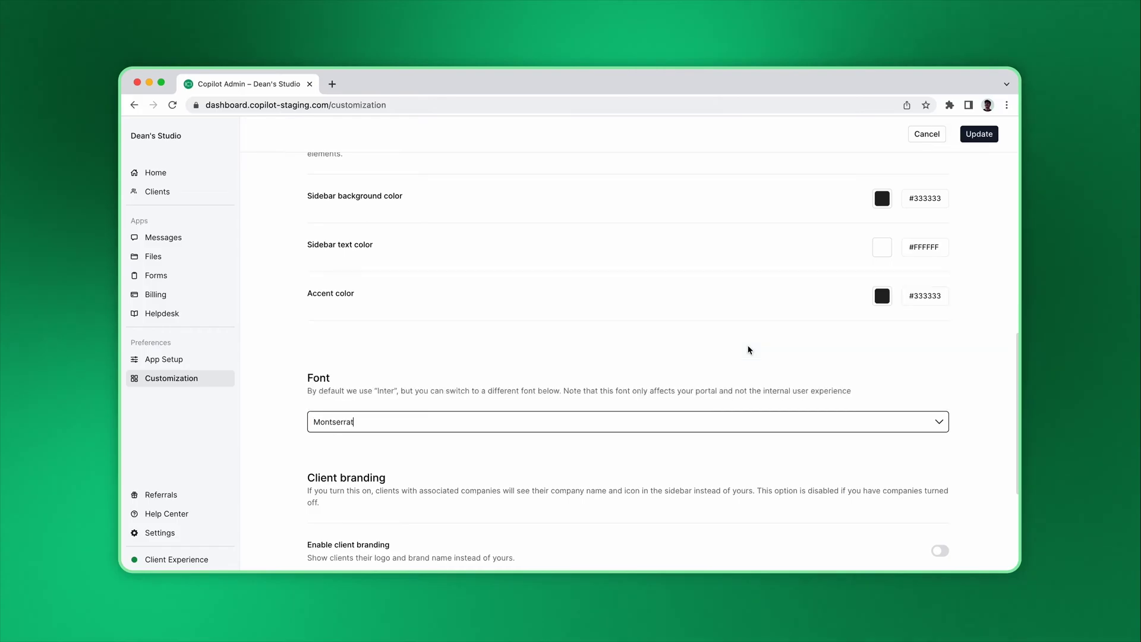
scroll(849, 281, down, 3)
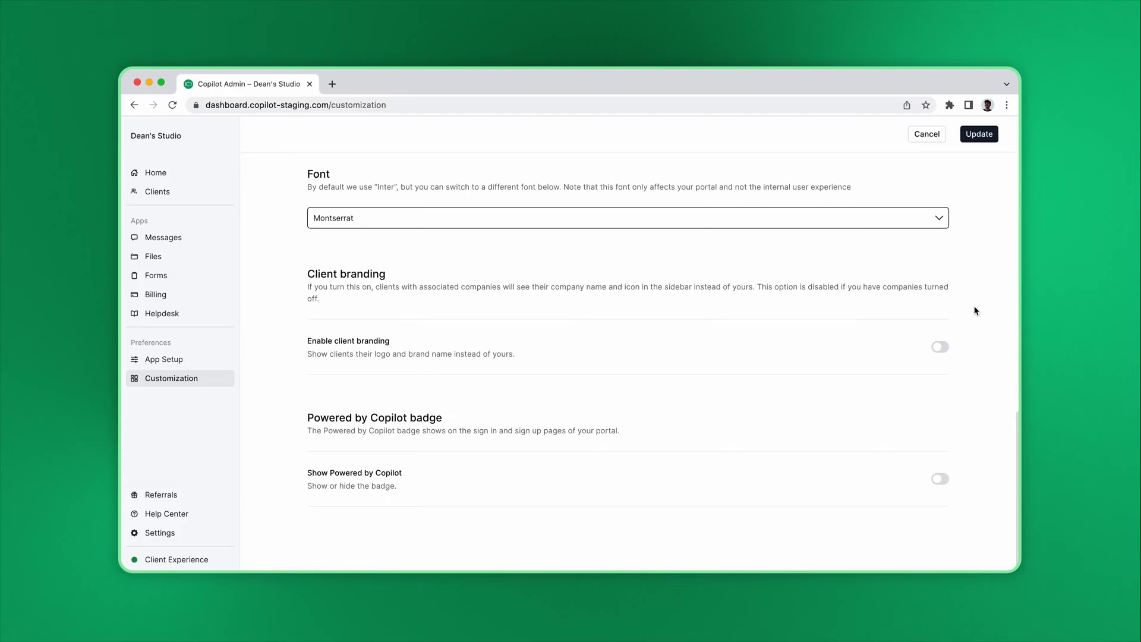
Step: Confirm saving the branding changes, then show the portal status under Client Experience
click(977, 135)
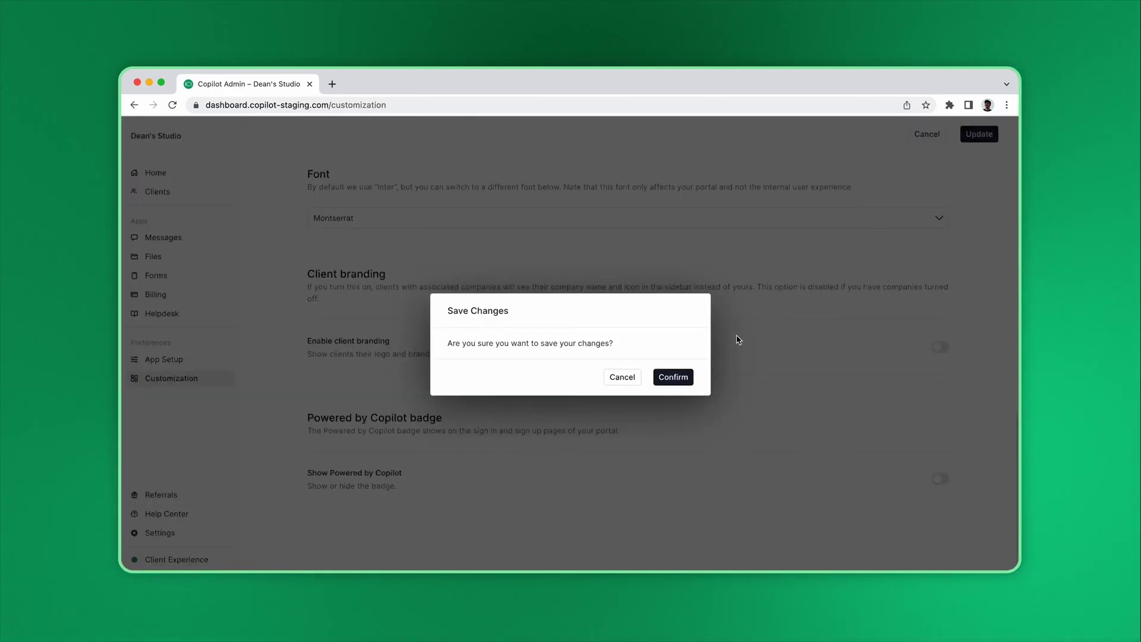
click(684, 377)
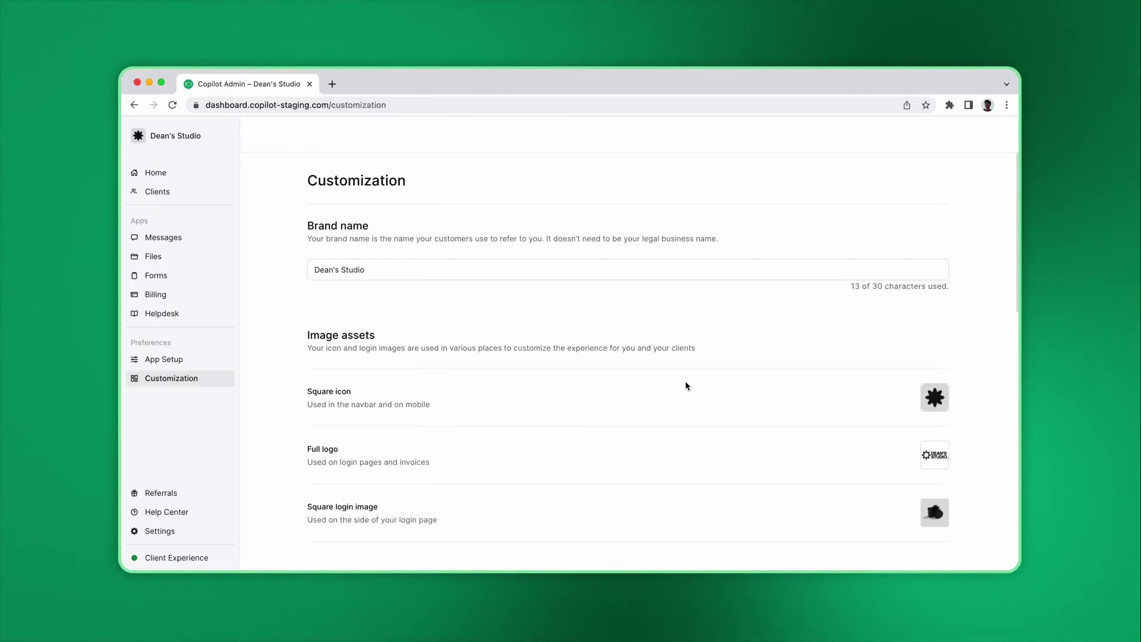
click(219, 557)
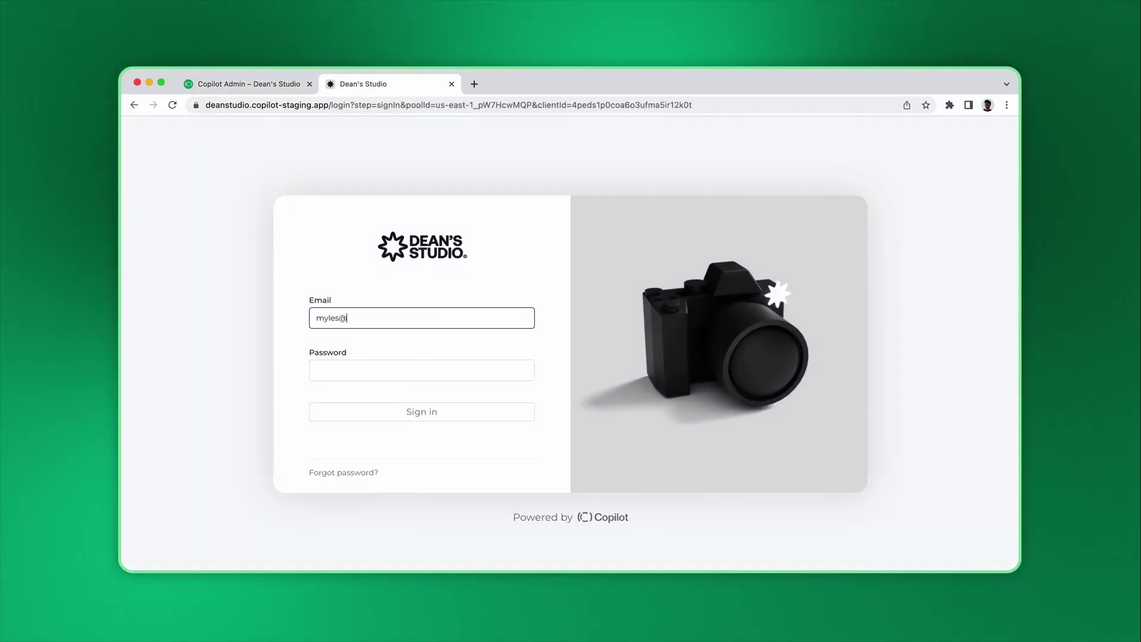
Step: Sign in to the client portal with the client's email address and password
text(.com)
key(Tab)
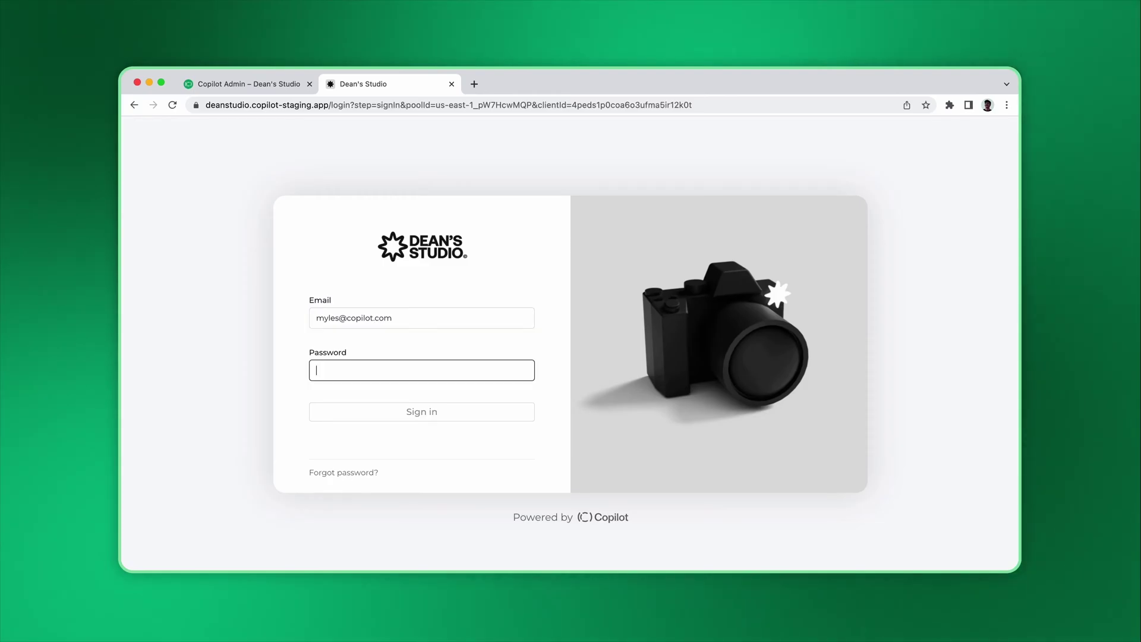
text(•••)
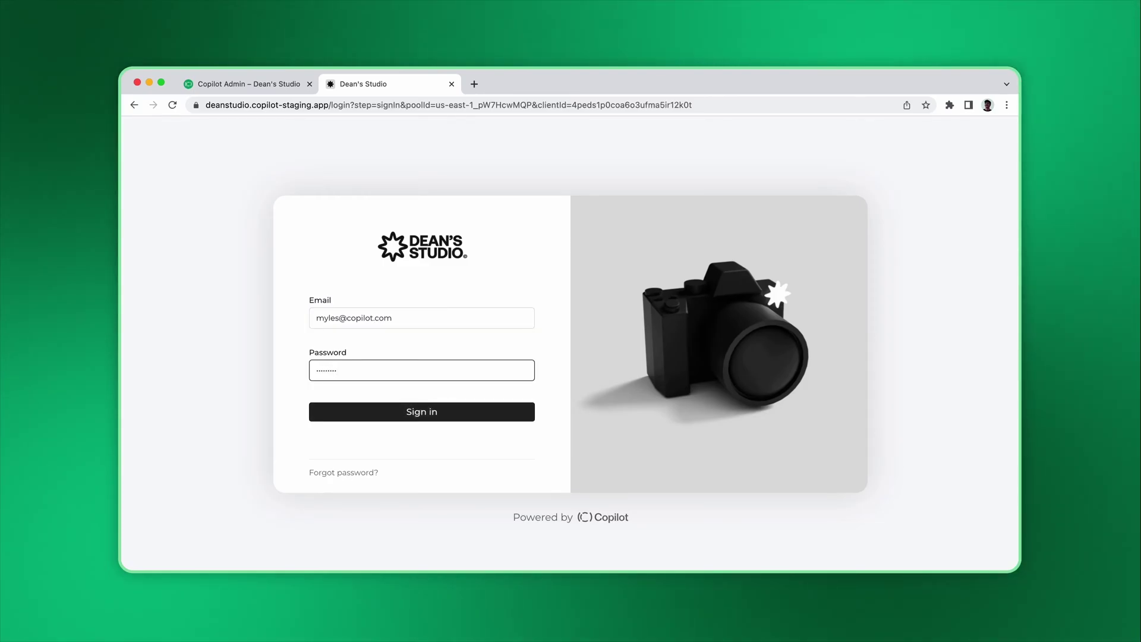
text(••••••)
key(Return)
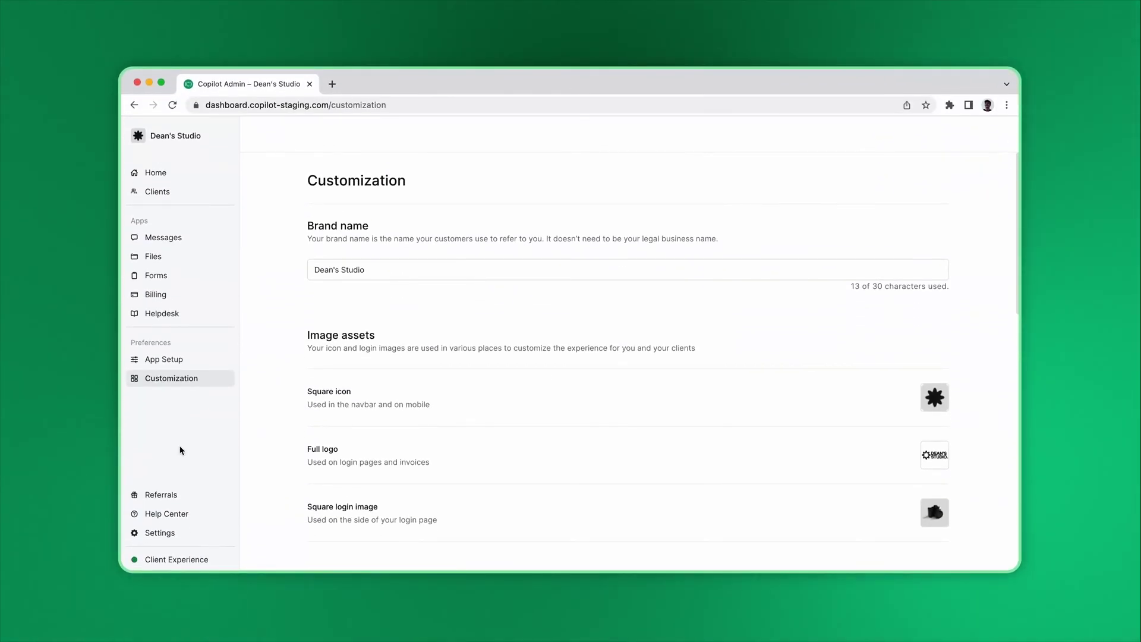
Step: Go to App Setup and start adding a new app
click(182, 362)
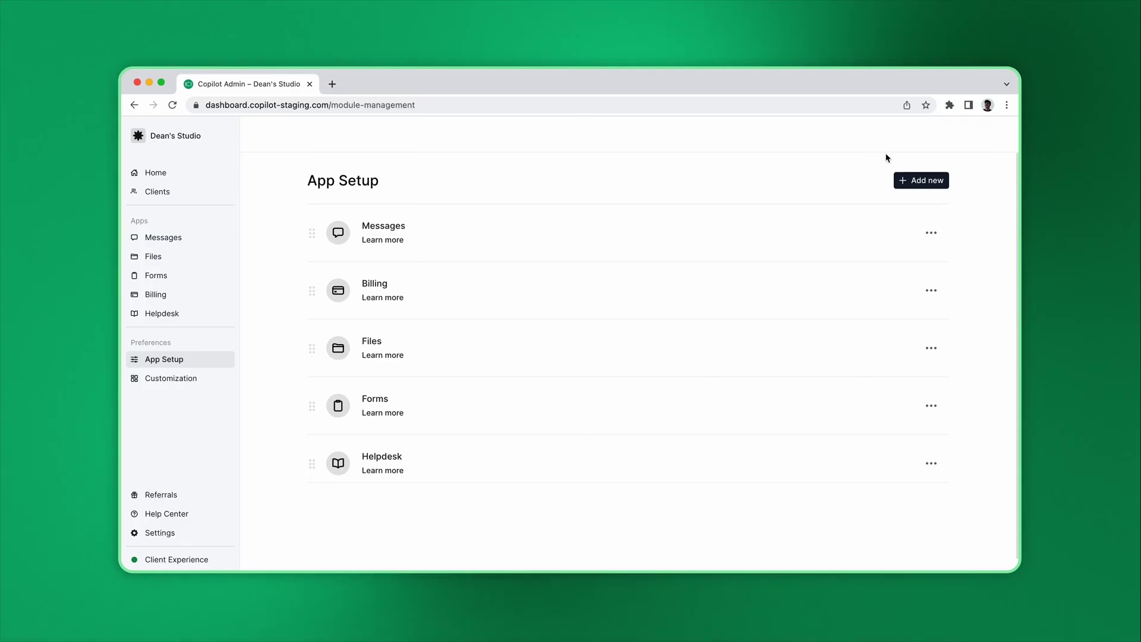
click(914, 183)
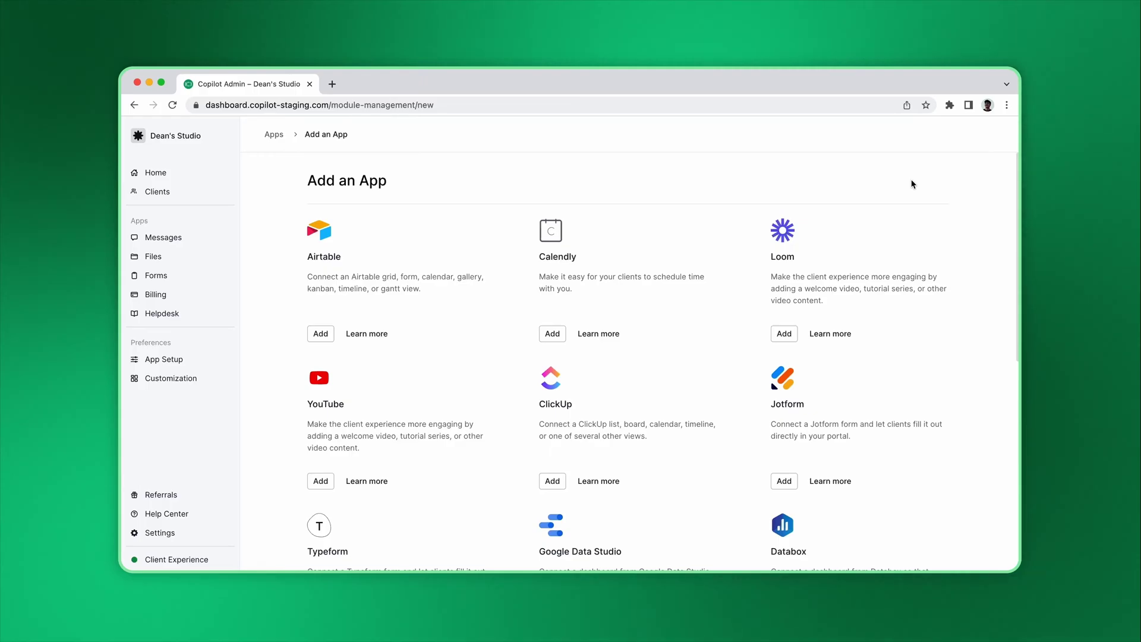
Step: Scroll through the app integrations down to the 'Don't see your App?' option
scroll(913, 184, down, 5)
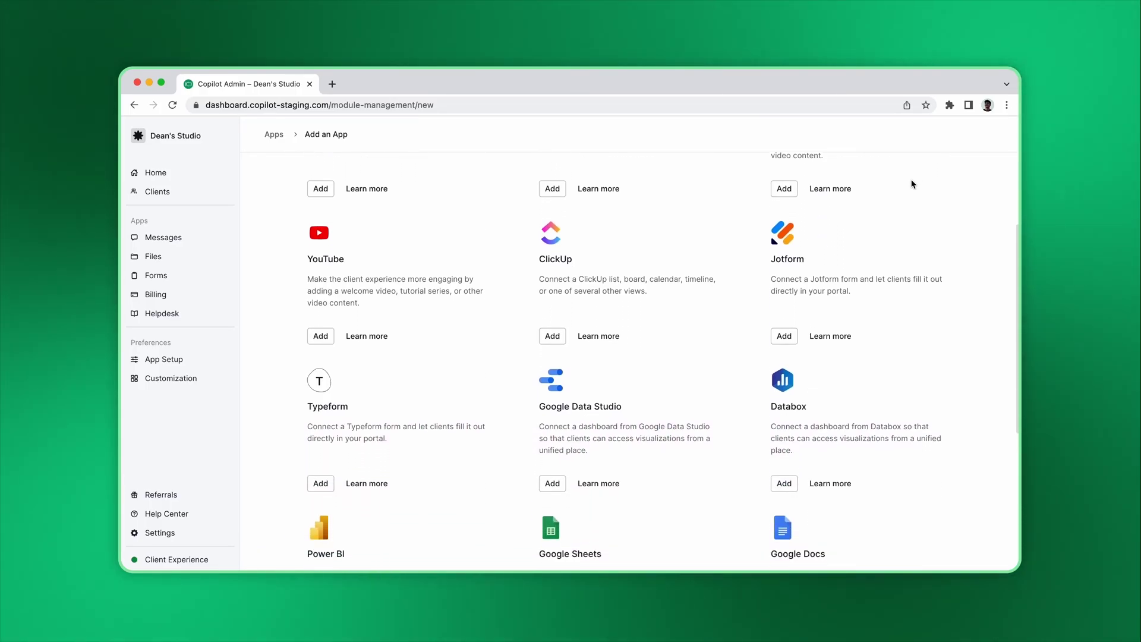
scroll(914, 184, down, 5)
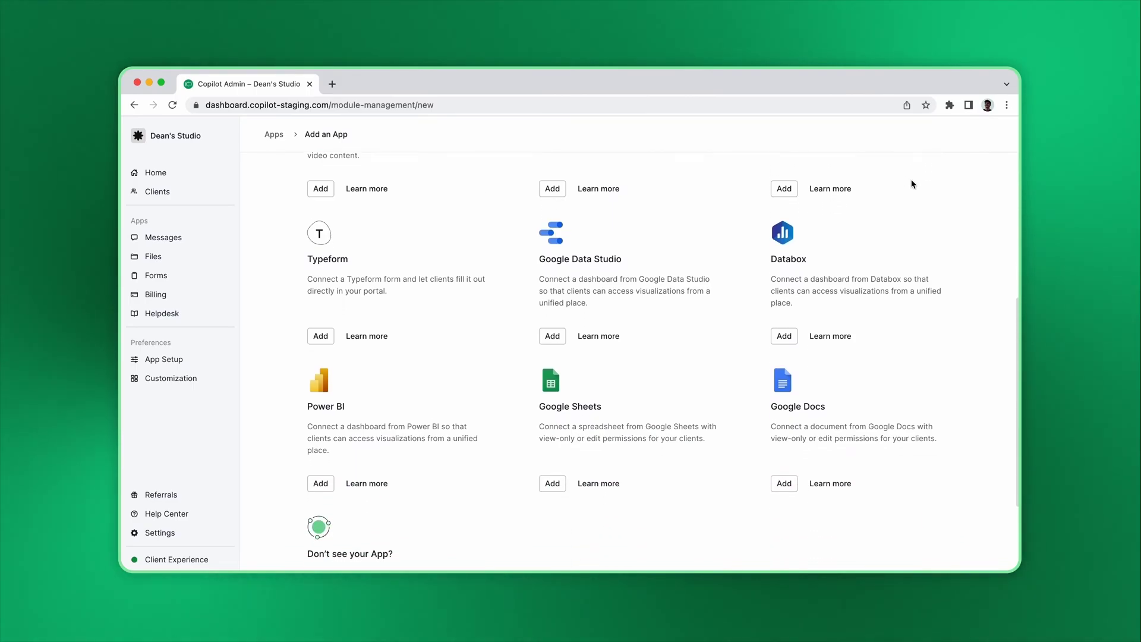
scroll(914, 184, down, 5)
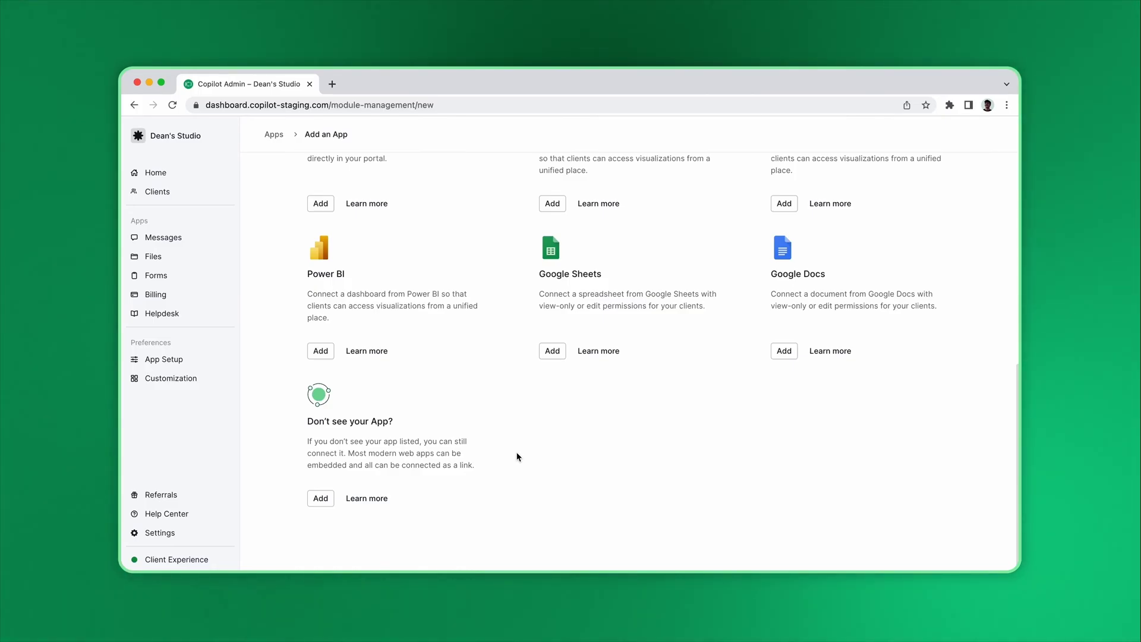
Step: Go back to the Apps list and disable the Forms app, confirming the prompt
click(274, 135)
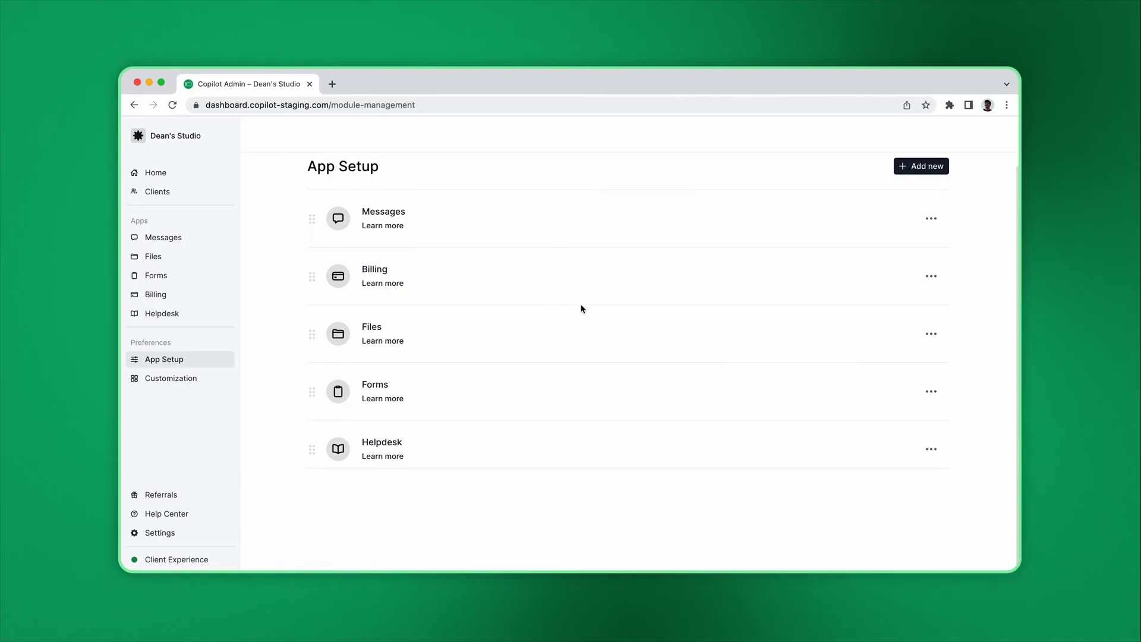
click(933, 396)
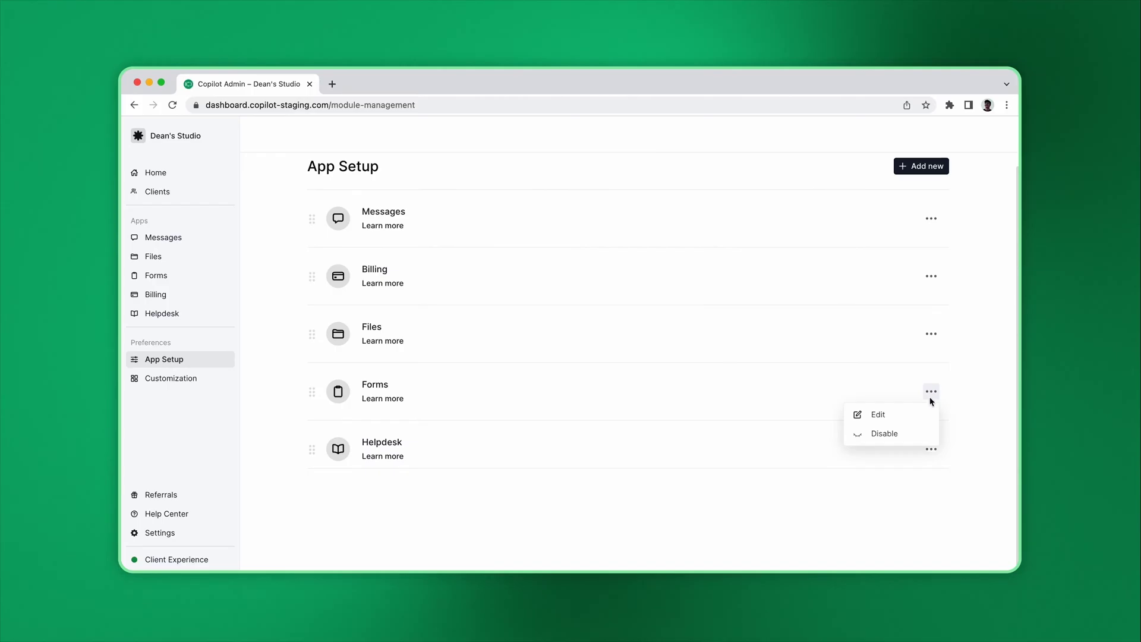
click(894, 438)
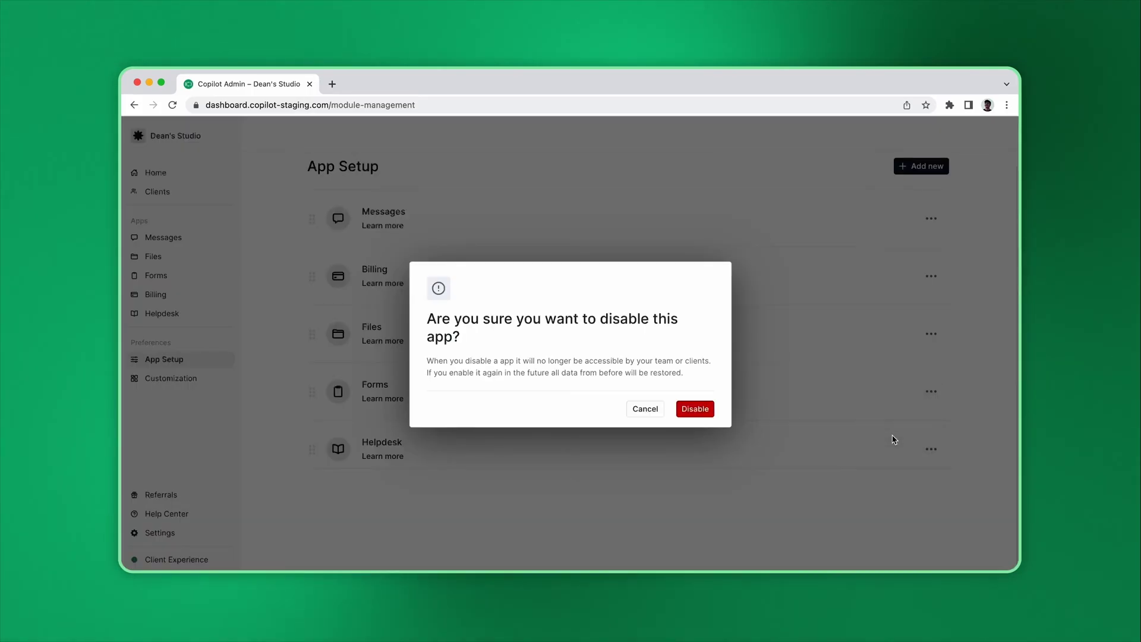
click(695, 409)
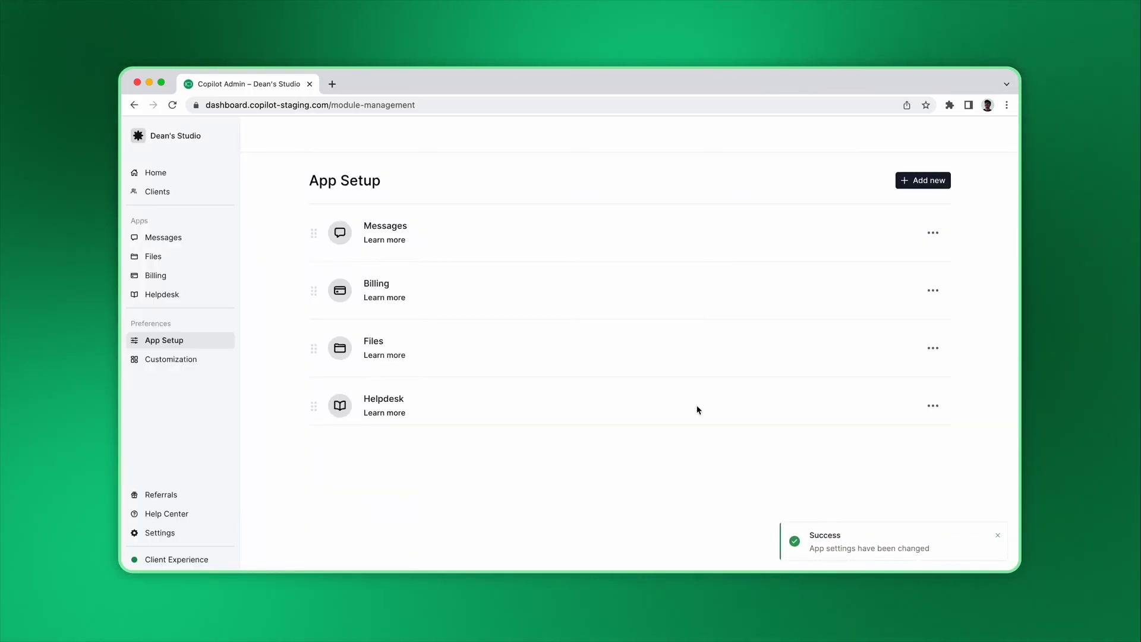
Step: Rename the Helpdesk app to 'Guide', give it the stacked-tray sidebar icon, and save
click(932, 407)
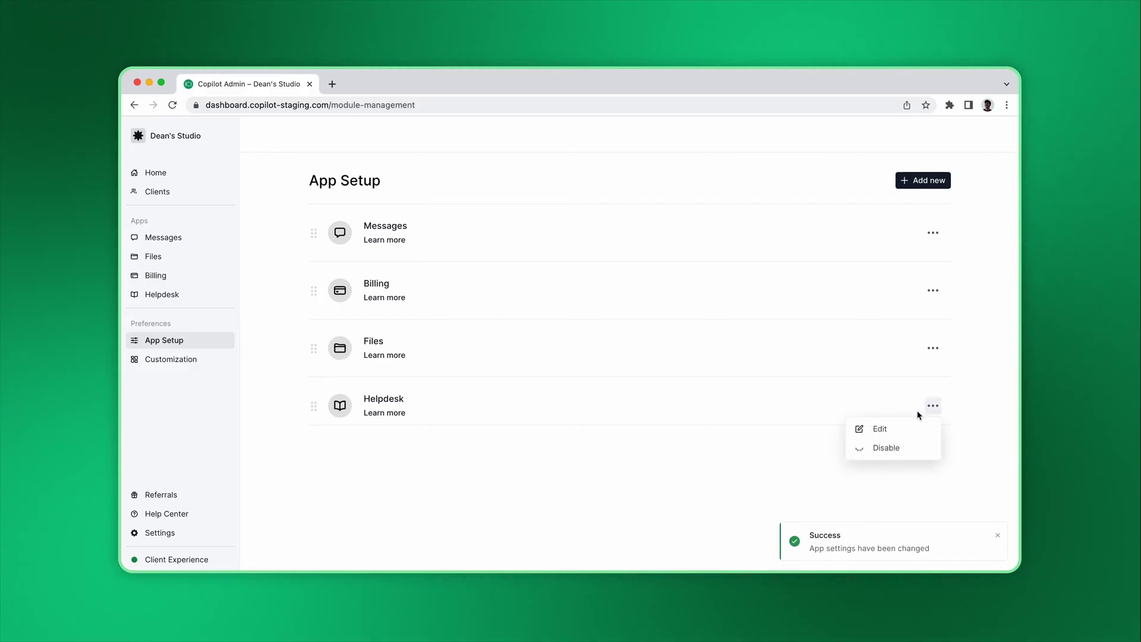
click(899, 429)
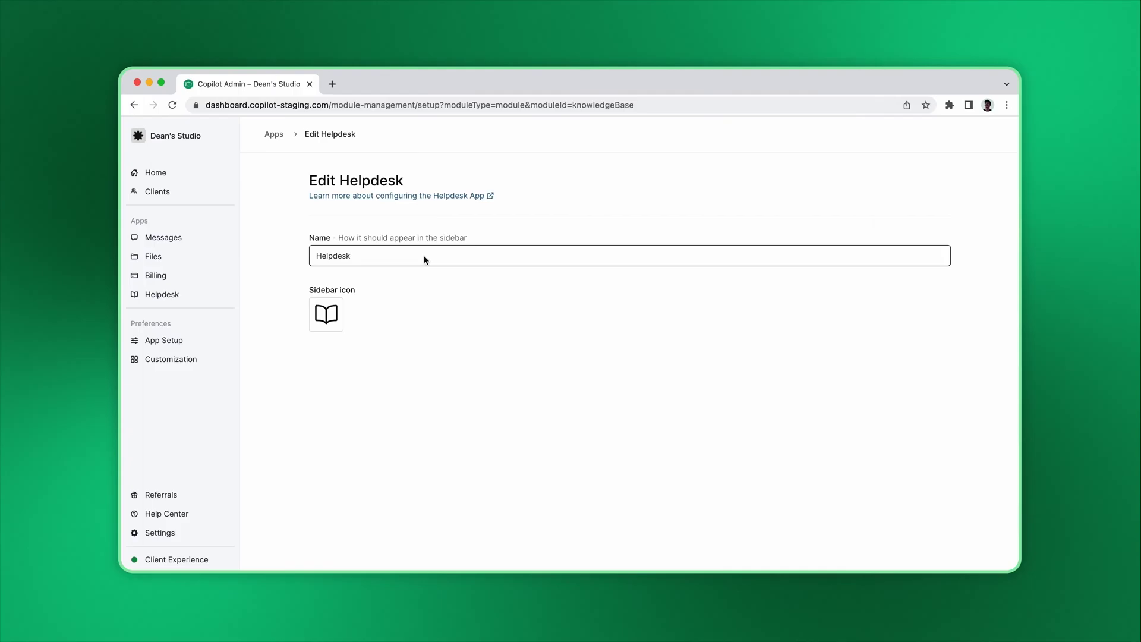
key(BackSpace)
key(BackSpace)
key(BackSpace)
key(BackSpace)
key(BackSpace)
key(BackSpace)
key(BackSpace)
key(BackSpace)
text(Guide)
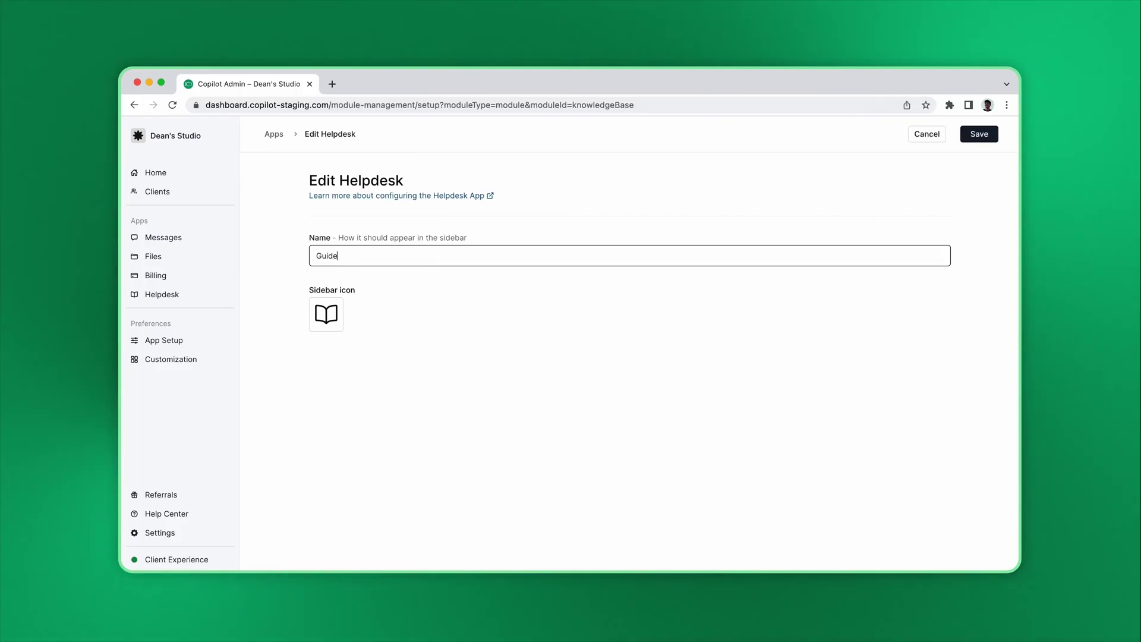
click(323, 318)
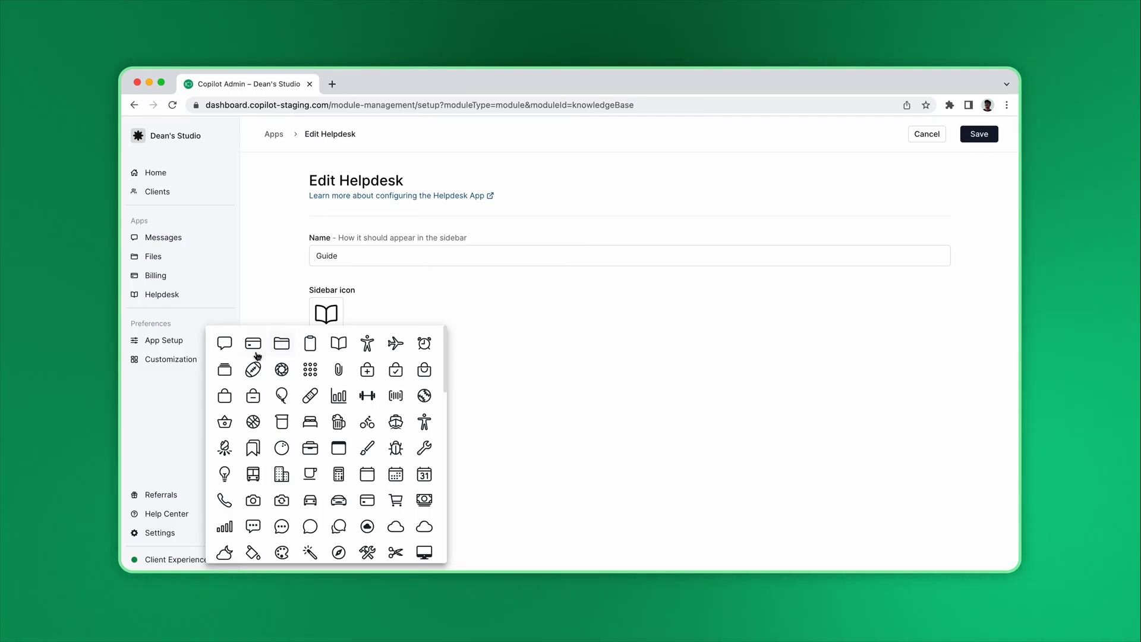
click(227, 370)
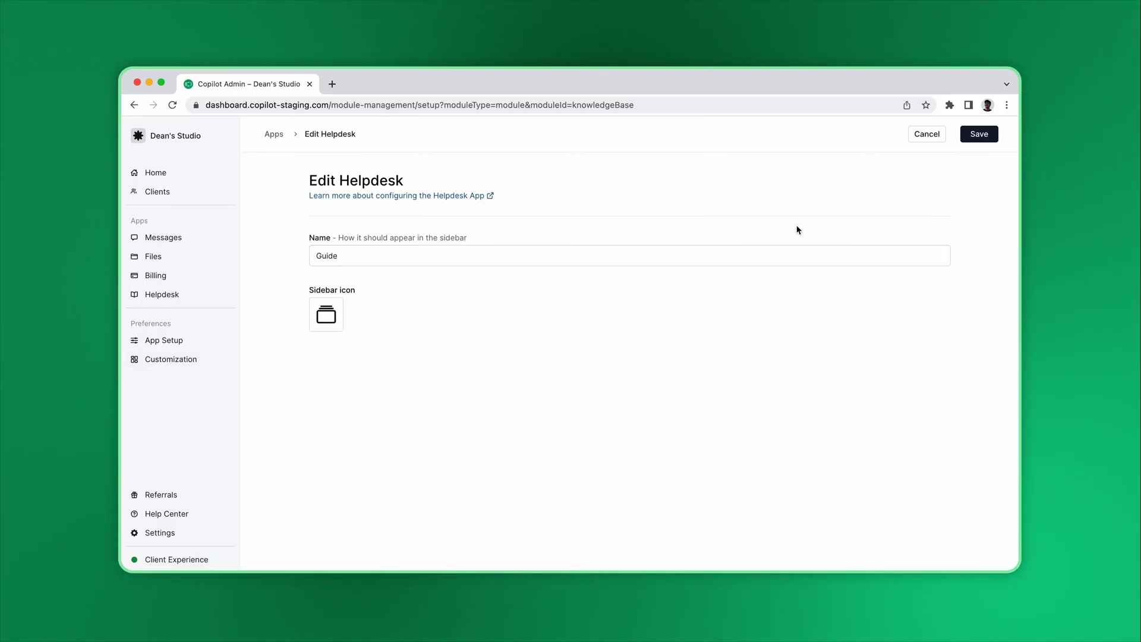
click(979, 138)
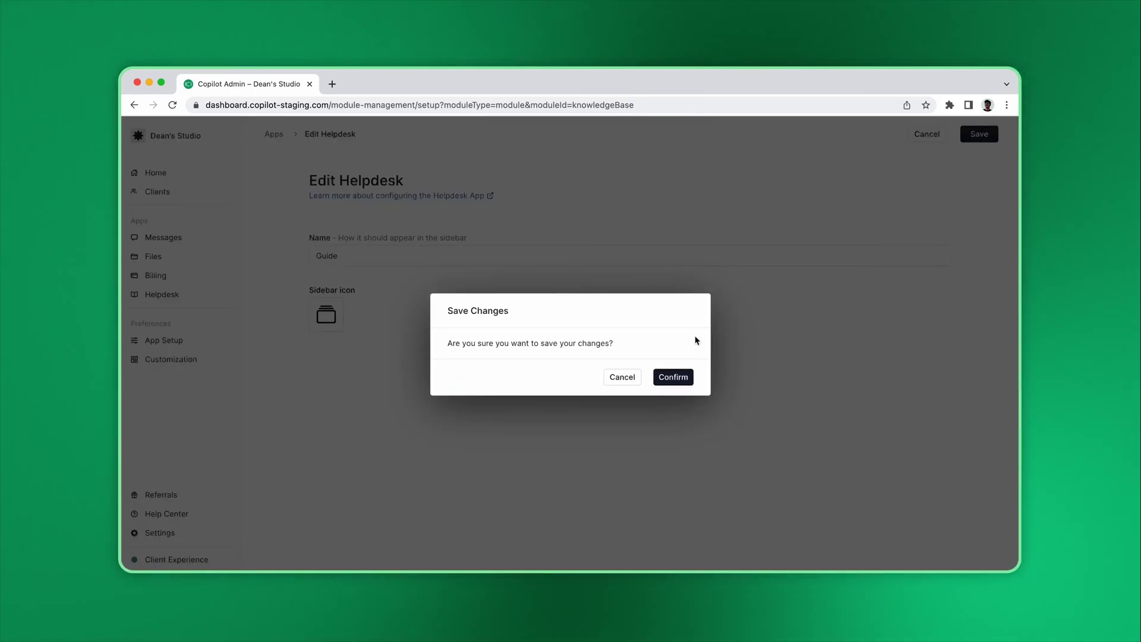
click(673, 378)
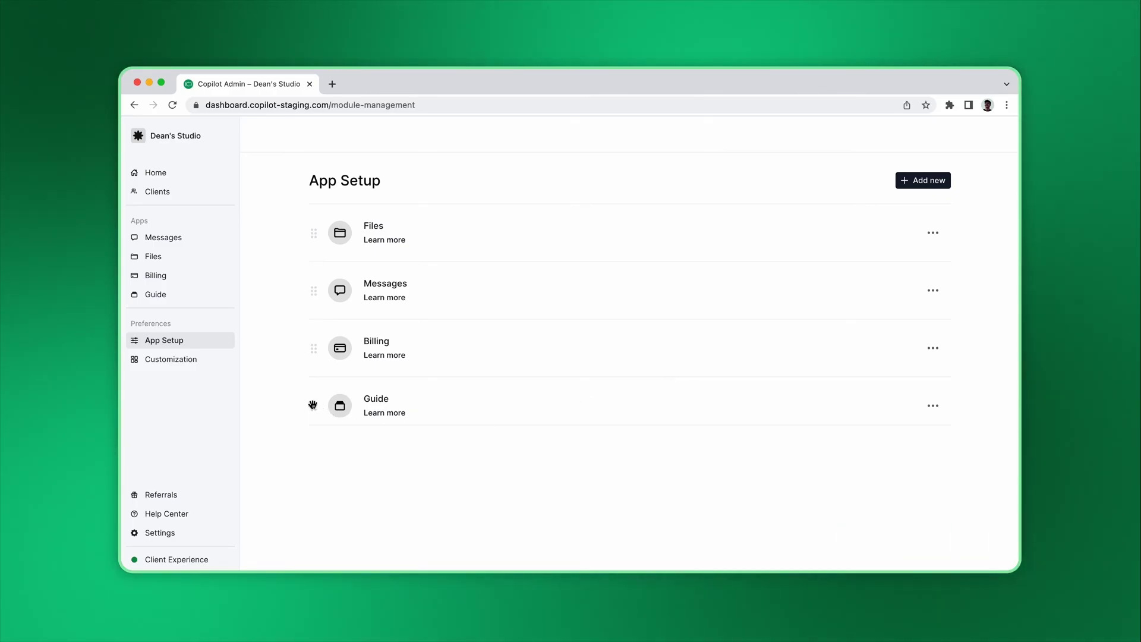
Step: Drag Guide to the top of the App Setup list and save the new order
drag(313, 405, 308, 236)
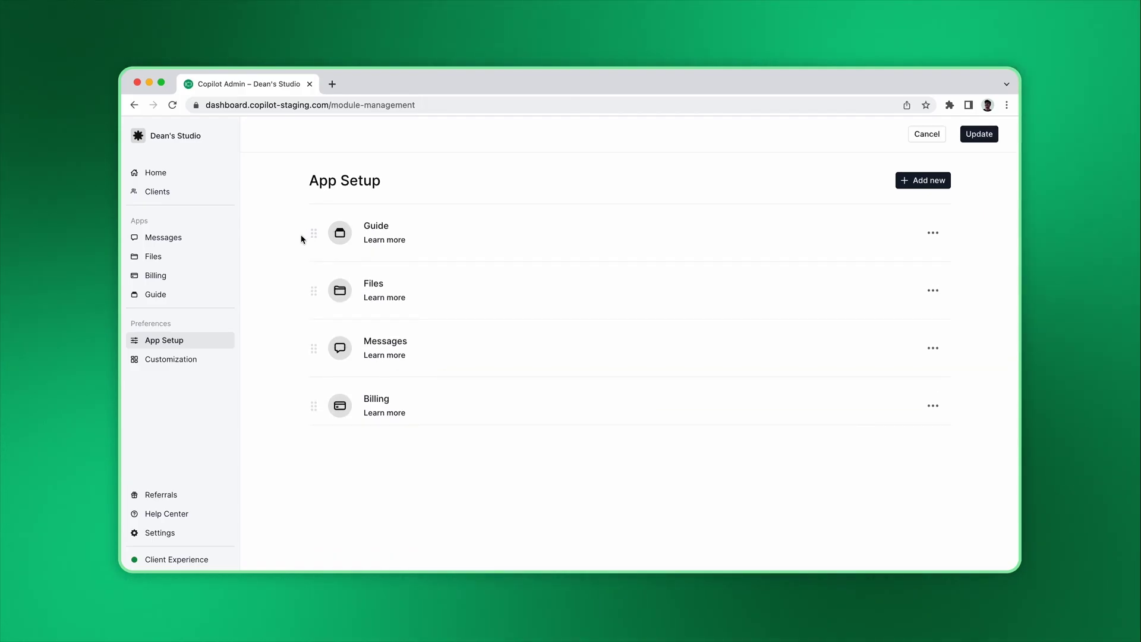
click(986, 135)
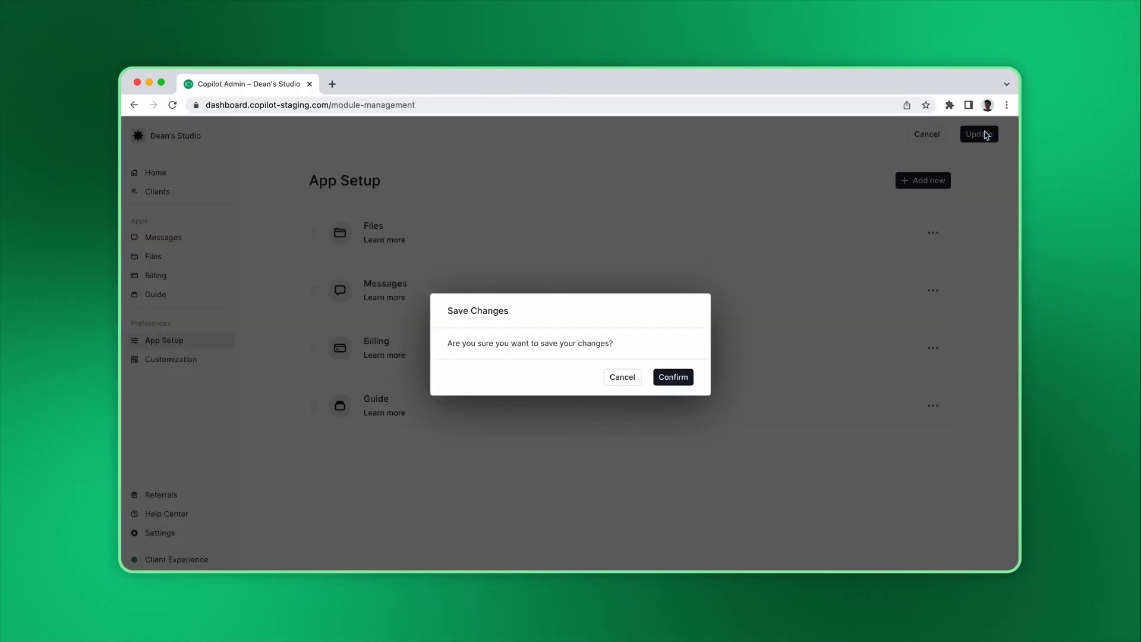
click(669, 378)
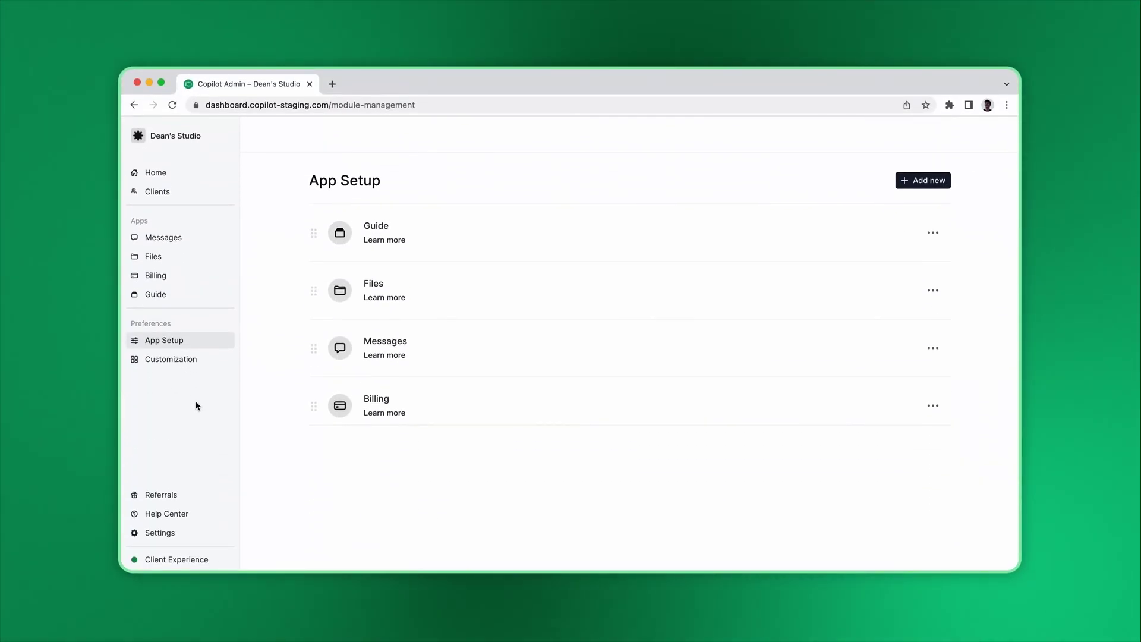
Step: Open Settings > Messaging and place the cursor in the Welcome Message box
click(168, 531)
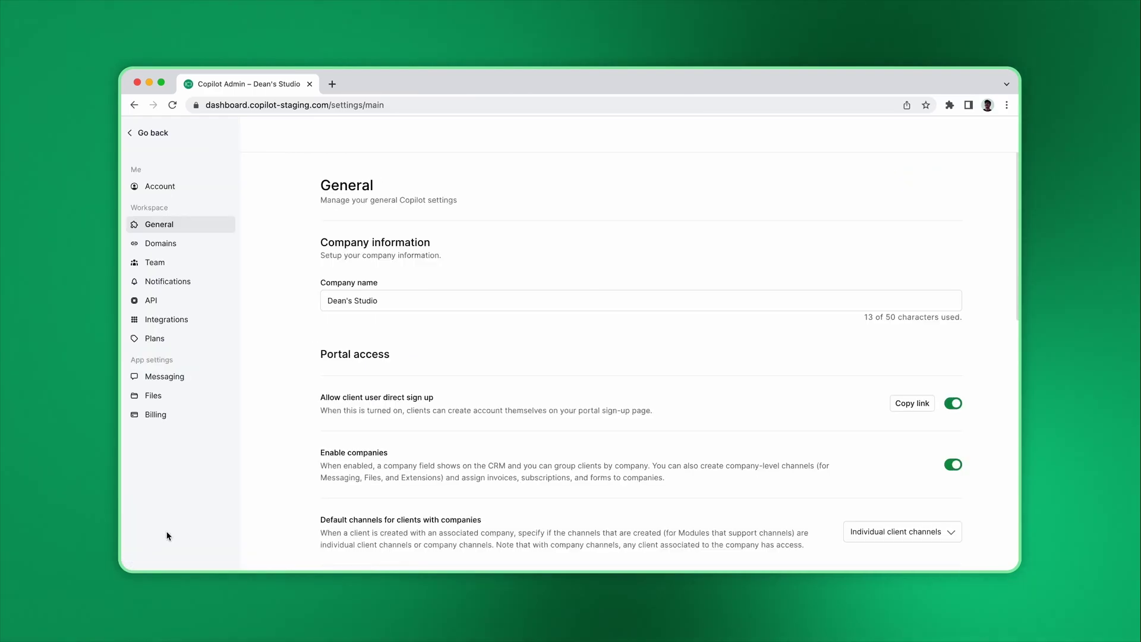
click(168, 377)
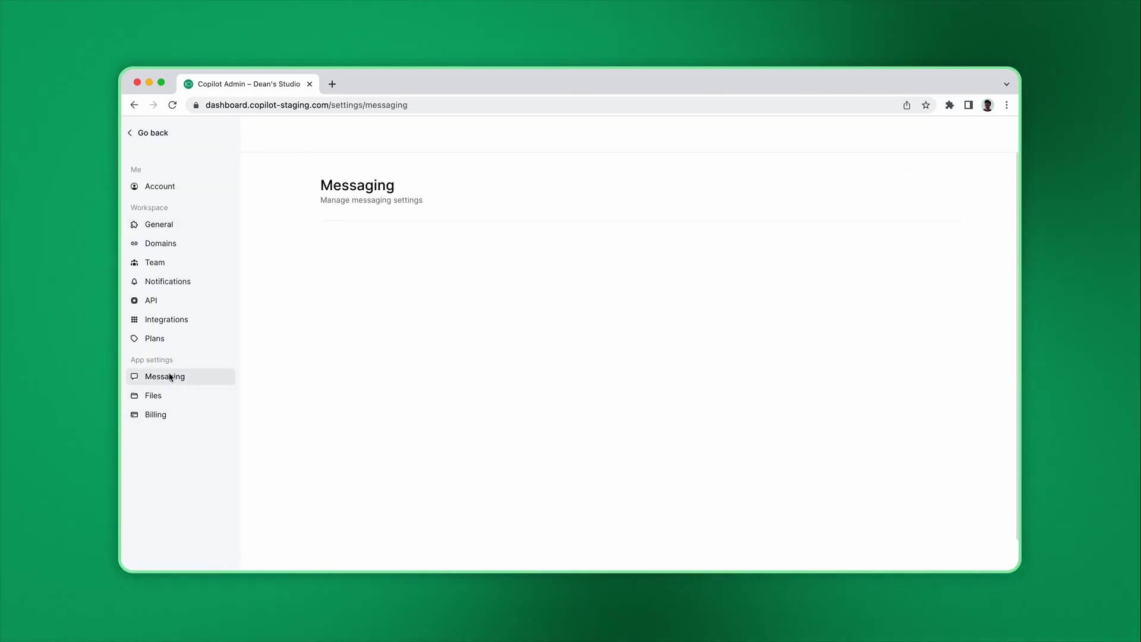
click(474, 349)
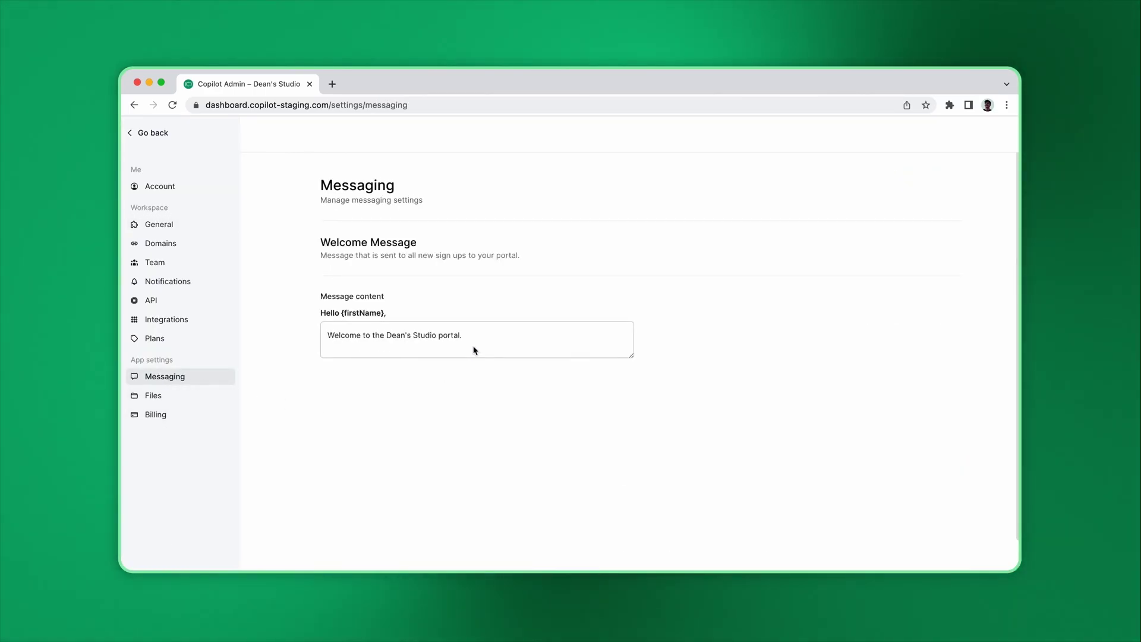